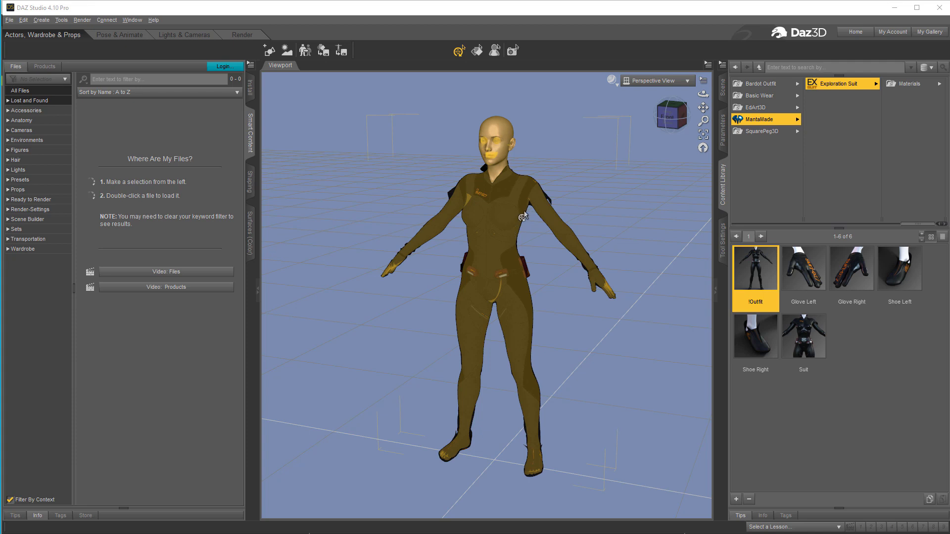
Export the dressed figure in FBX format, overwriting ExpSuit.fbx in the DAZ 2 CC3 Transformer folder.
{"action": "left_click", "coordinate": [537, 214]}
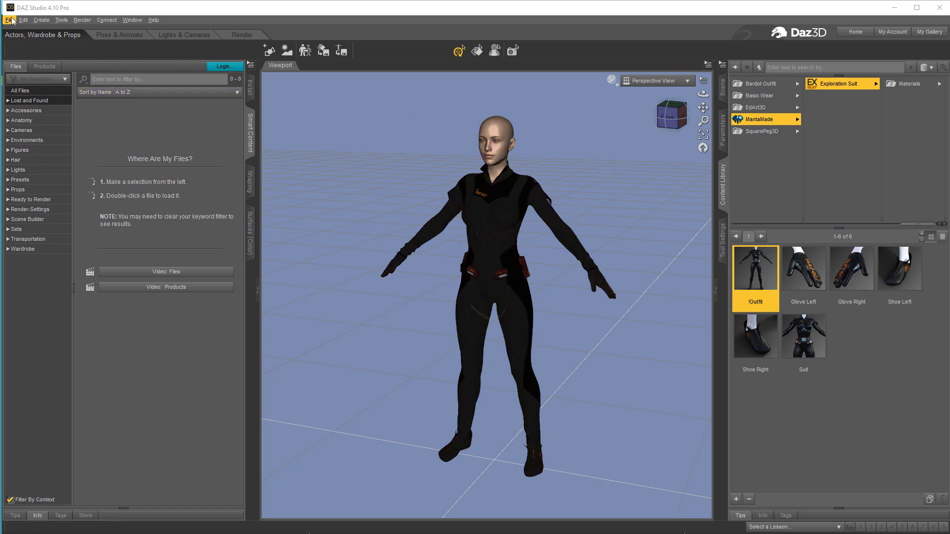
{"action": "left_click", "coordinate": [12, 21]}
{"action": "left_click", "coordinate": [30, 140]}
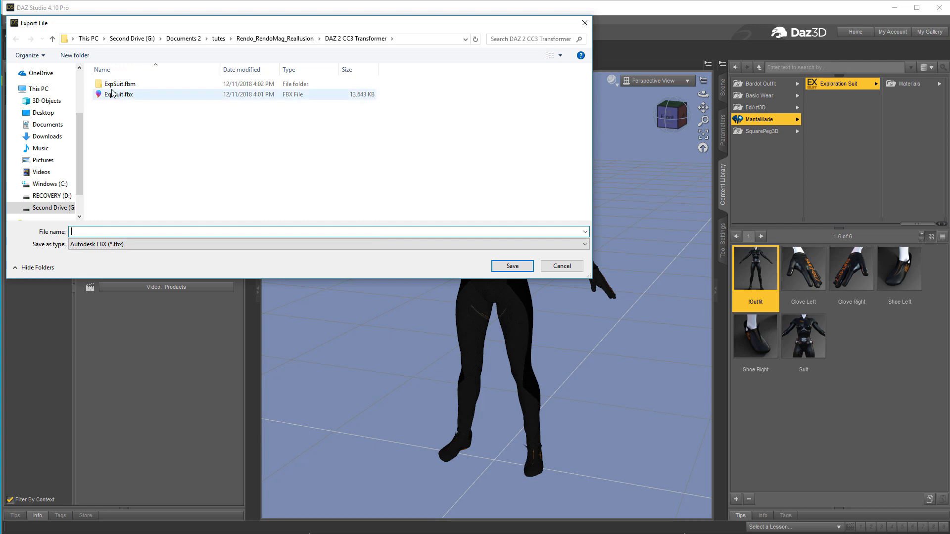
{"action": "left_click", "coordinate": [119, 96]}
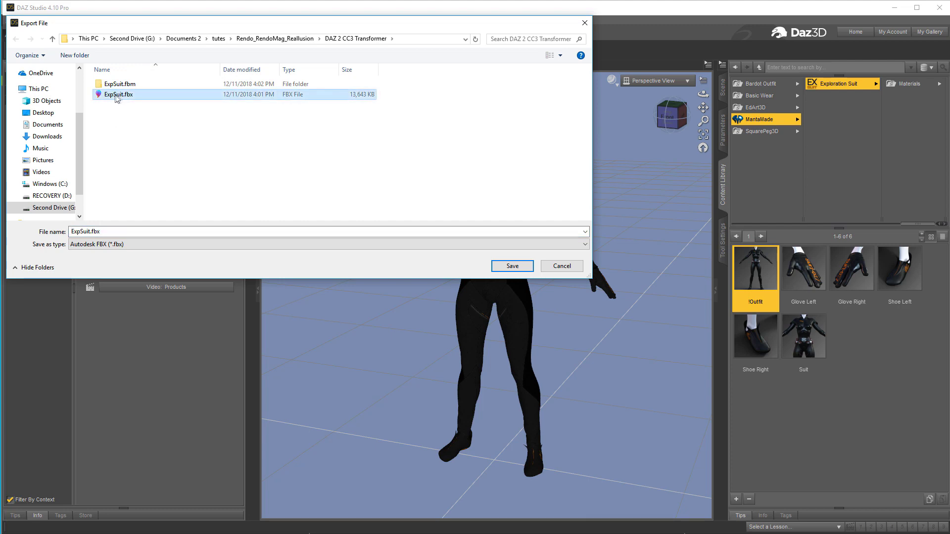
{"action": "left_click", "coordinate": [510, 267]}
{"action": "left_click", "coordinate": [447, 280]}
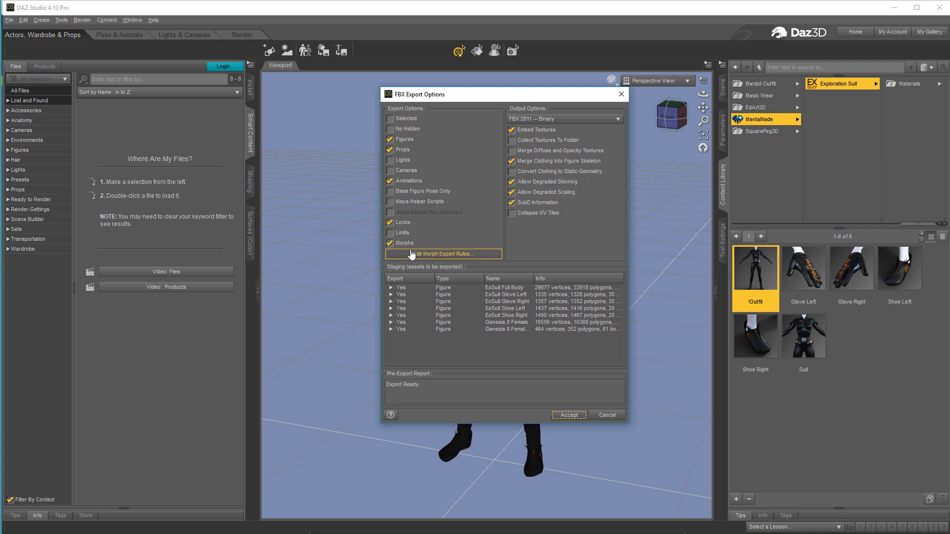
Run the FBX export with Merge Clothing Into Figure Skeleton and Allow Degraded Scaling enabled.
{"action": "left_click", "coordinate": [558, 161]}
{"action": "left_click", "coordinate": [559, 163]}
{"action": "left_click", "coordinate": [578, 194]}
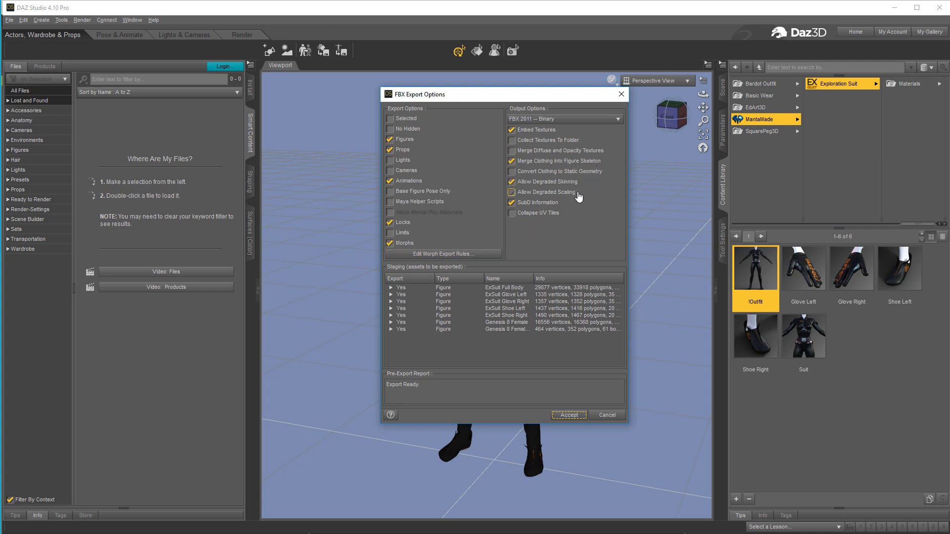
{"action": "left_click", "coordinate": [572, 196]}
{"action": "left_click", "coordinate": [569, 415]}
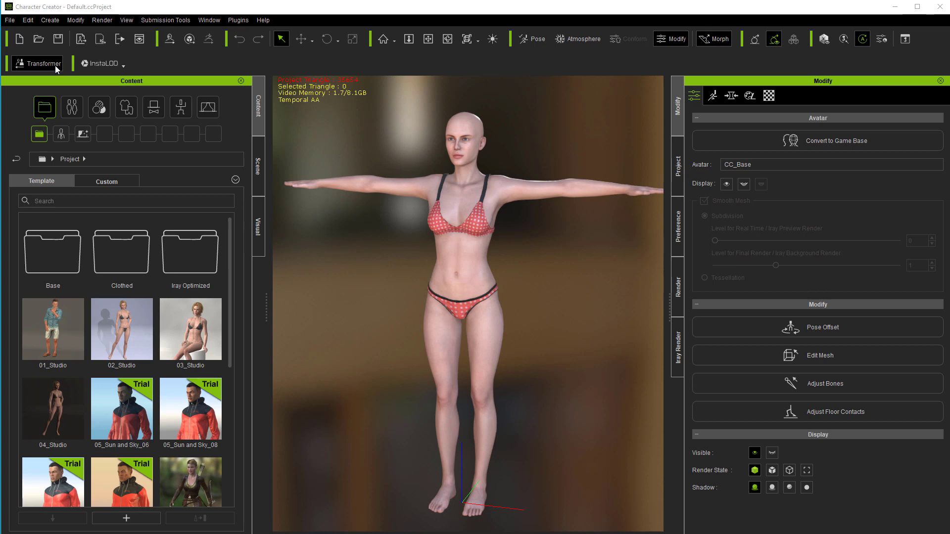
Switch to Character Creator and import ExpSuit.fbx with Transformer, using BASIC texture loading and the detected cloth, glove and shoe types.
{"action": "left_click", "coordinate": [50, 20]}
{"action": "left_click", "coordinate": [70, 101]}
{"action": "left_click", "coordinate": [117, 93]}
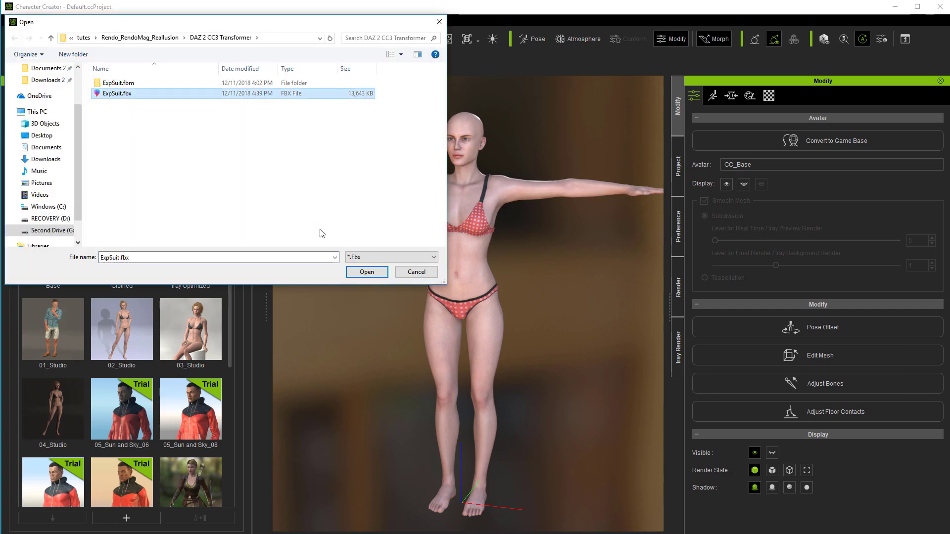
{"action": "left_click", "coordinate": [366, 273]}
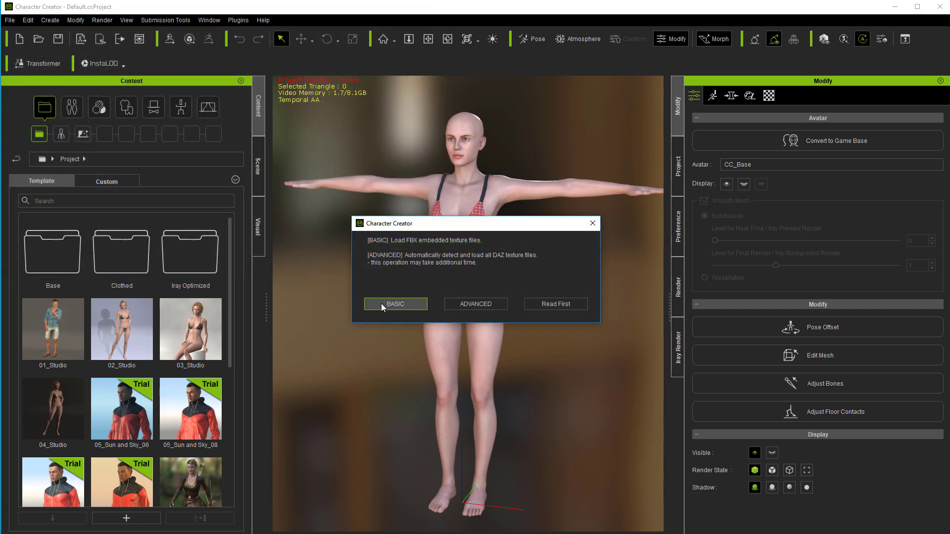
{"action": "left_click", "coordinate": [381, 304]}
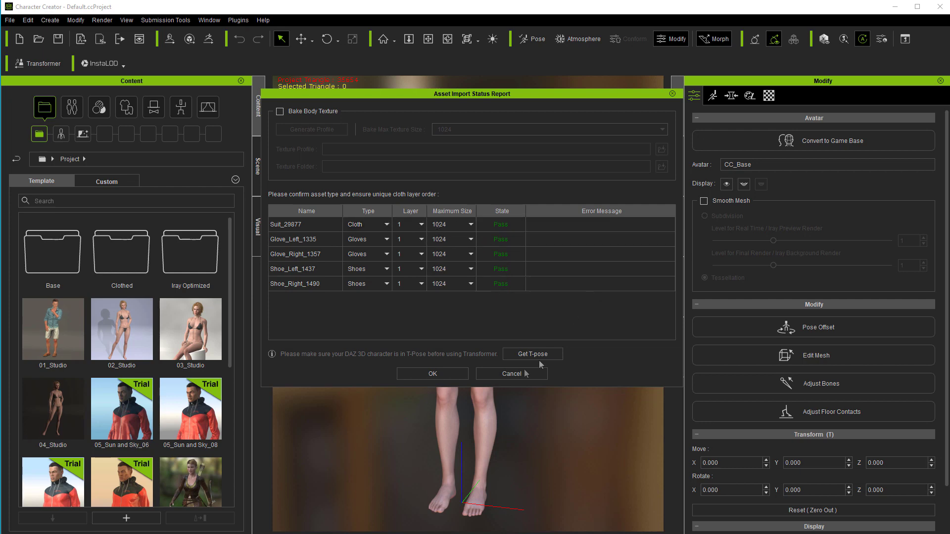
{"action": "left_click", "coordinate": [442, 374]}
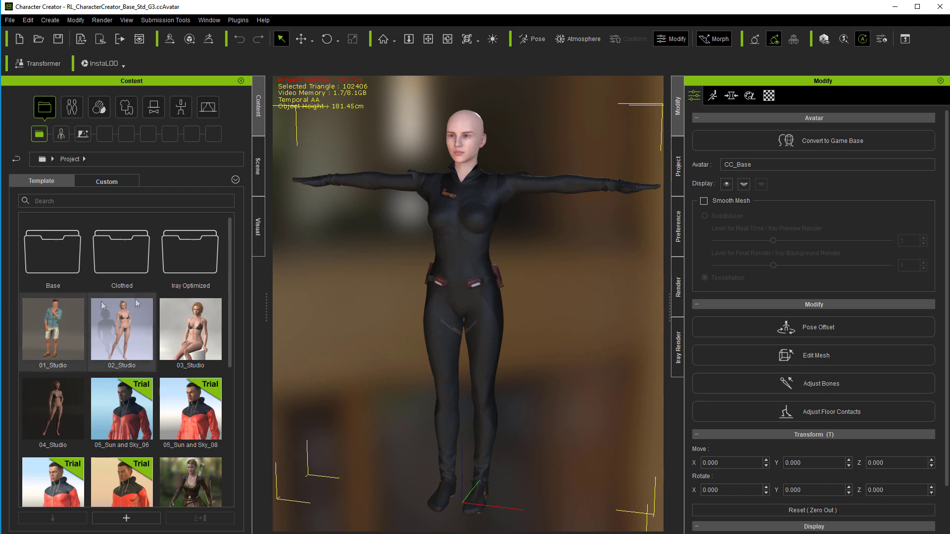
Give the avatar the A-Line Bob hair and the Makeup_Party1 special skin.
{"action": "left_click", "coordinate": [448, 38]}
{"action": "scroll", "coordinate": [124, 346], "scroll_direction": "down", "scroll_amount": 1}
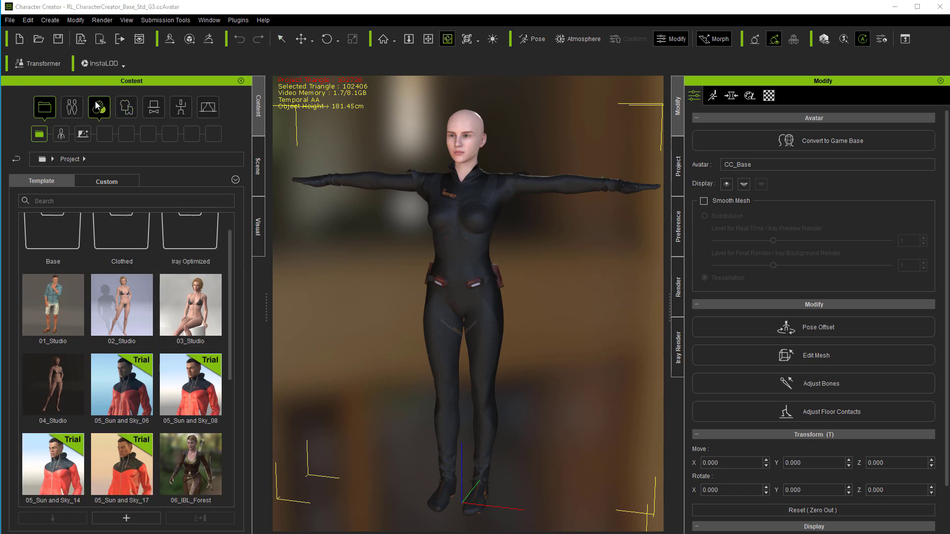
{"action": "left_click", "coordinate": [72, 107]}
{"action": "left_click", "coordinate": [127, 133]}
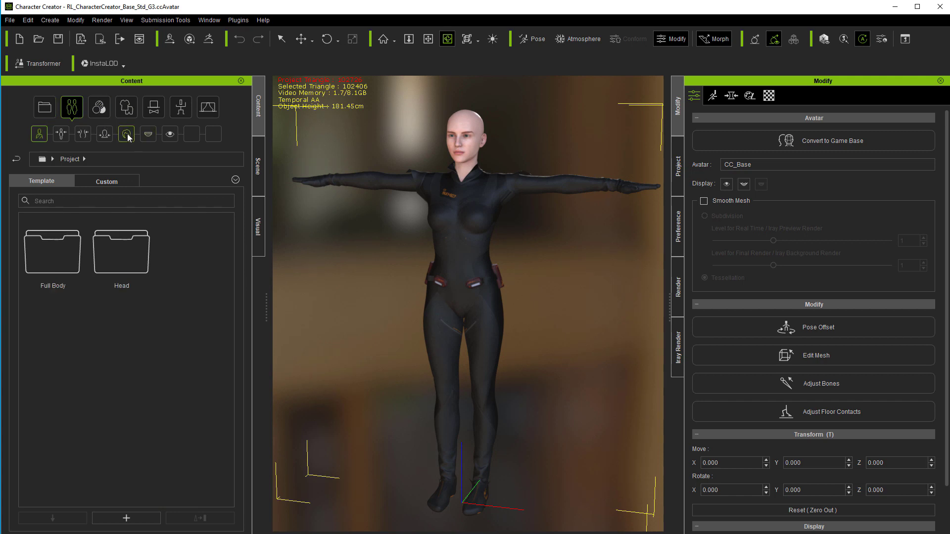
{"action": "double_click", "coordinate": [60, 264]}
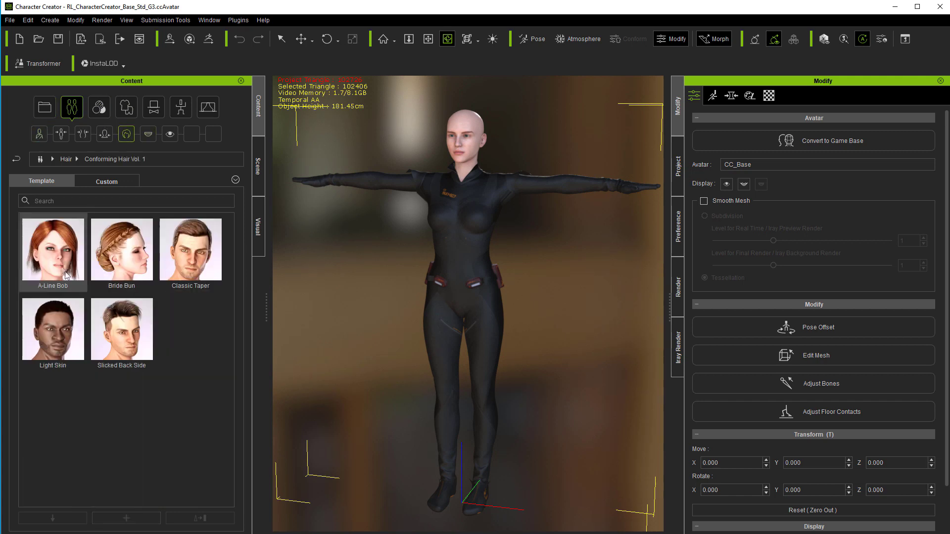
{"action": "double_click", "coordinate": [66, 265]}
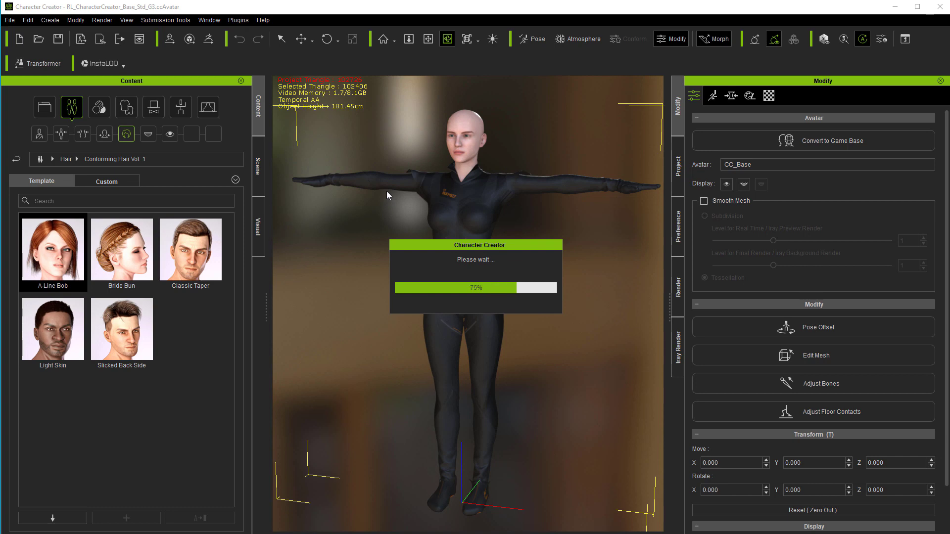
{"action": "left_click", "coordinate": [98, 110]}
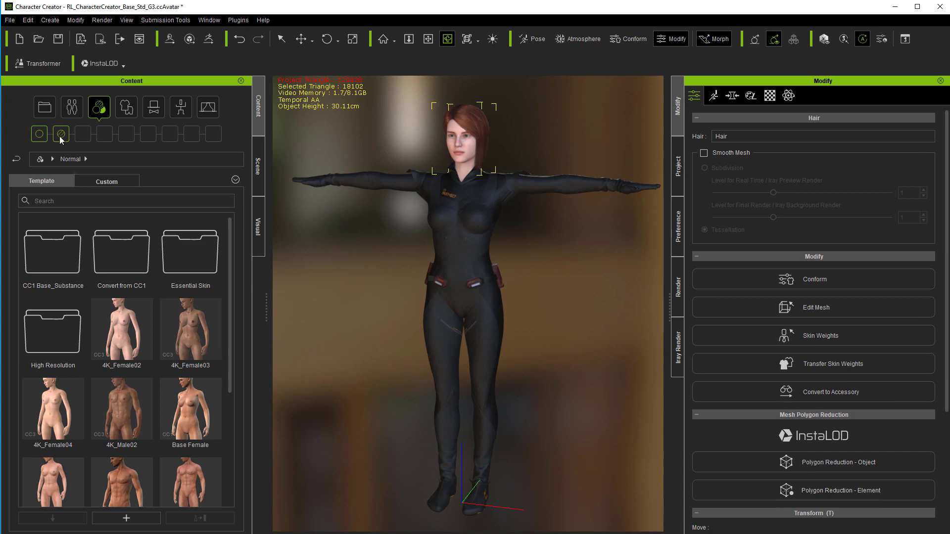
{"action": "double_click", "coordinate": [124, 420]}
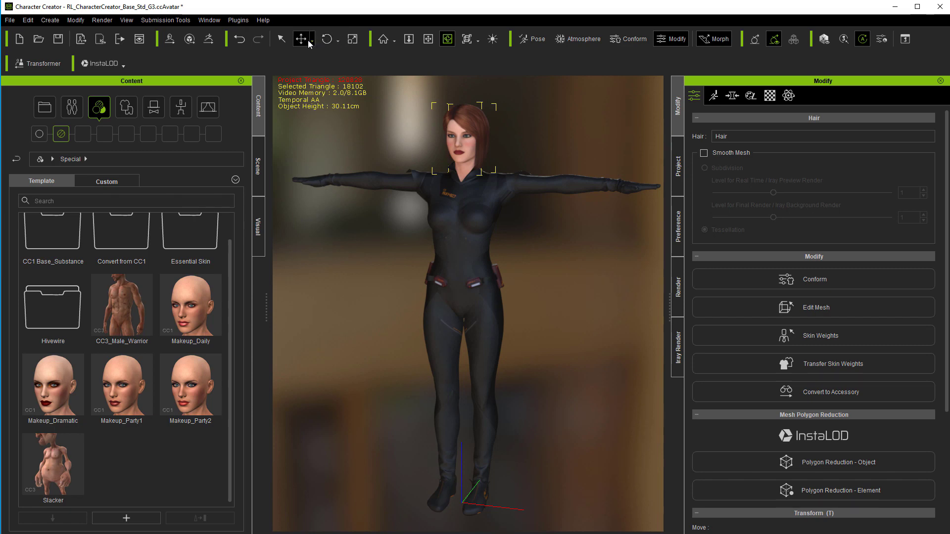
Calculate collision in the suit's Conform settings to fix the skin showing through at the back, and save the settings as default.
{"action": "left_click_drag", "start_coordinate": [466, 204], "coordinate": [458, 223]}
{"action": "key", "text": "q"}
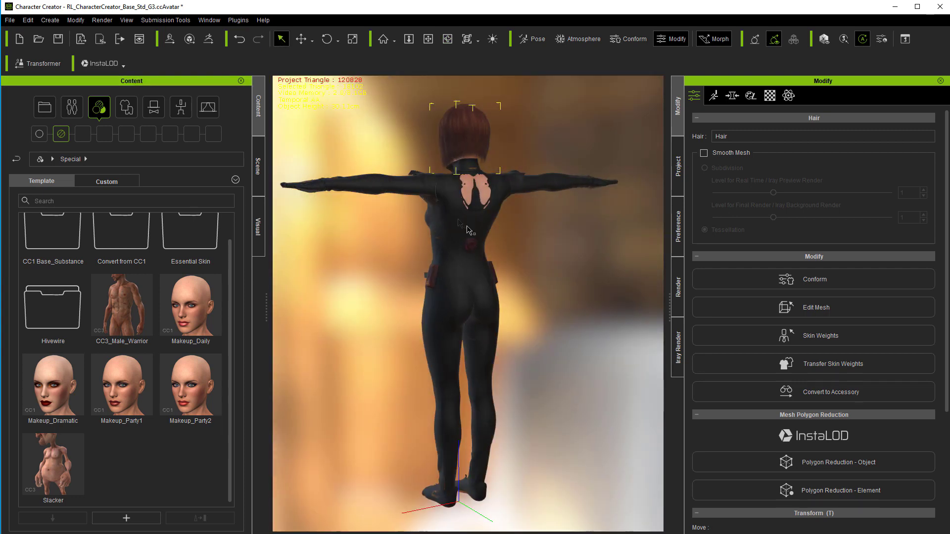
{"action": "left_click", "coordinate": [461, 226]}
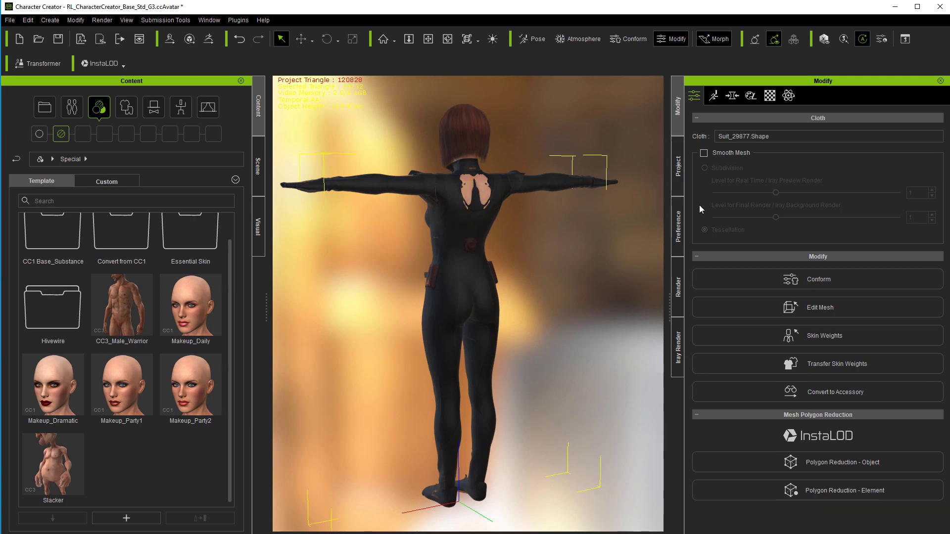
{"action": "left_click", "coordinate": [739, 278]}
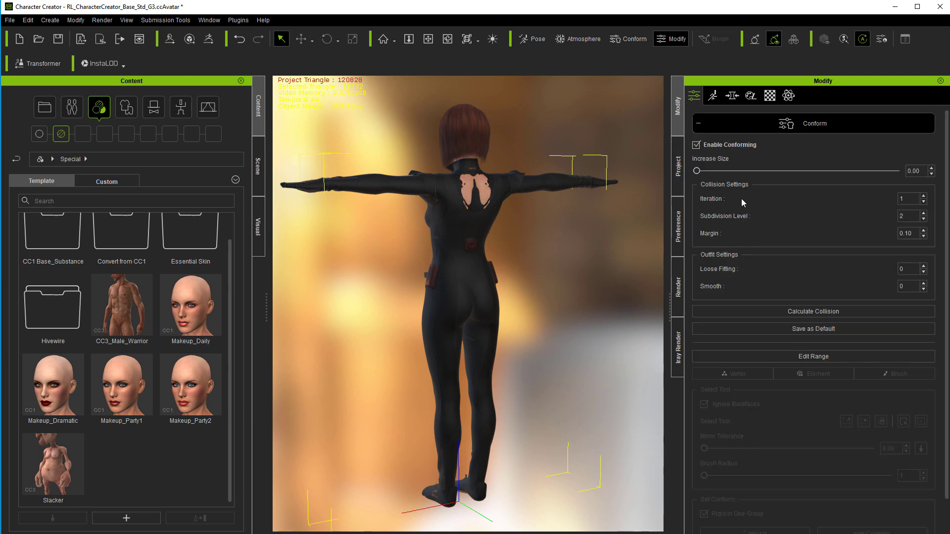
{"action": "left_click", "coordinate": [743, 311]}
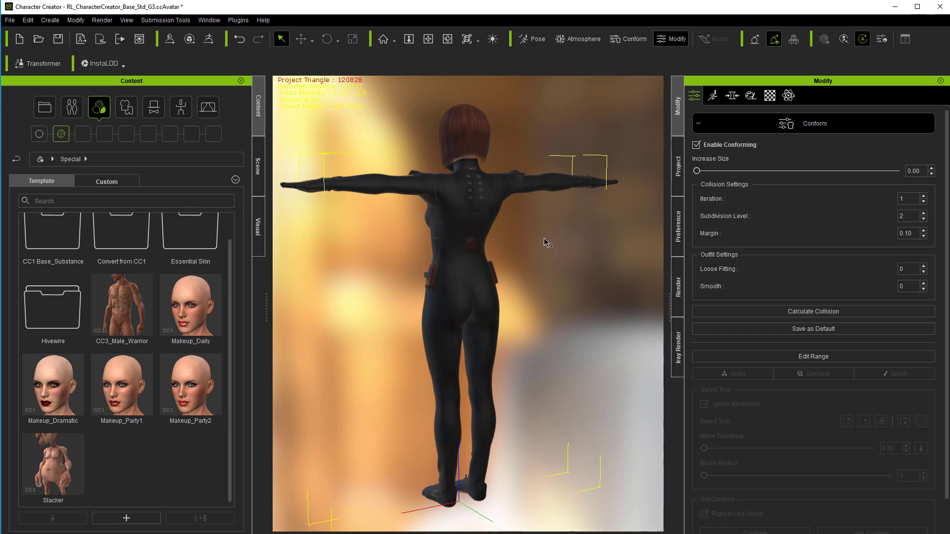
{"action": "left_click", "coordinate": [804, 328]}
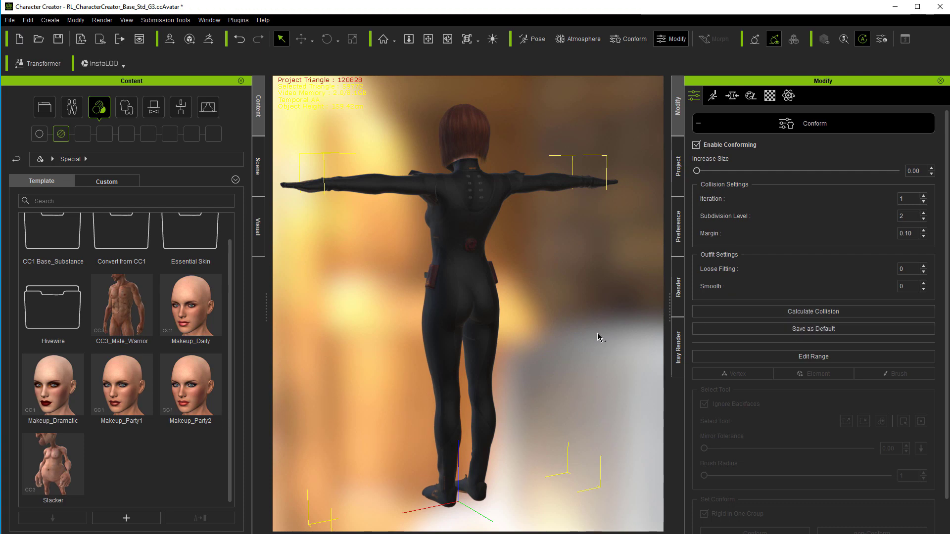
Apply the Model pose from the Motion pose library to the avatar.
{"action": "left_click", "coordinate": [448, 38]}
{"action": "left_click_drag", "start_coordinate": [432, 196], "coordinate": [401, 303]}
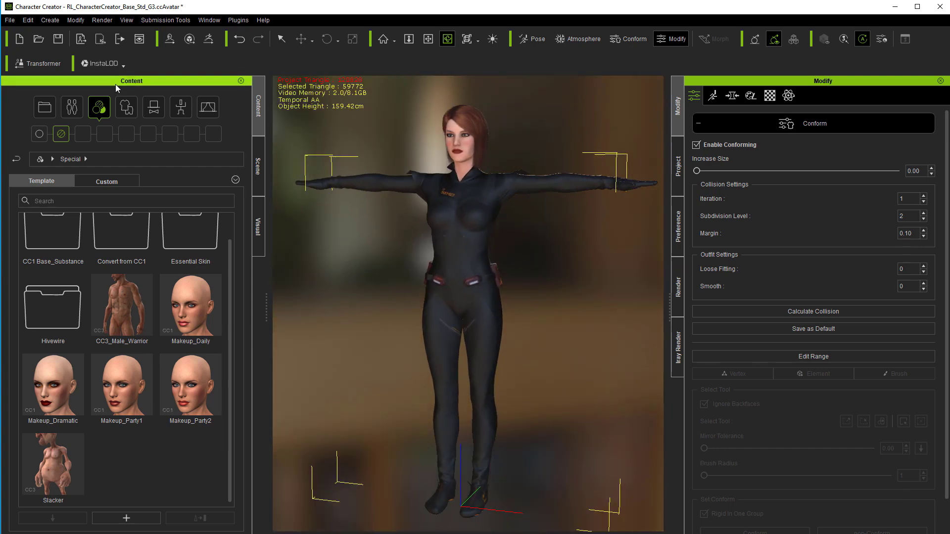
{"action": "left_click", "coordinate": [179, 108]}
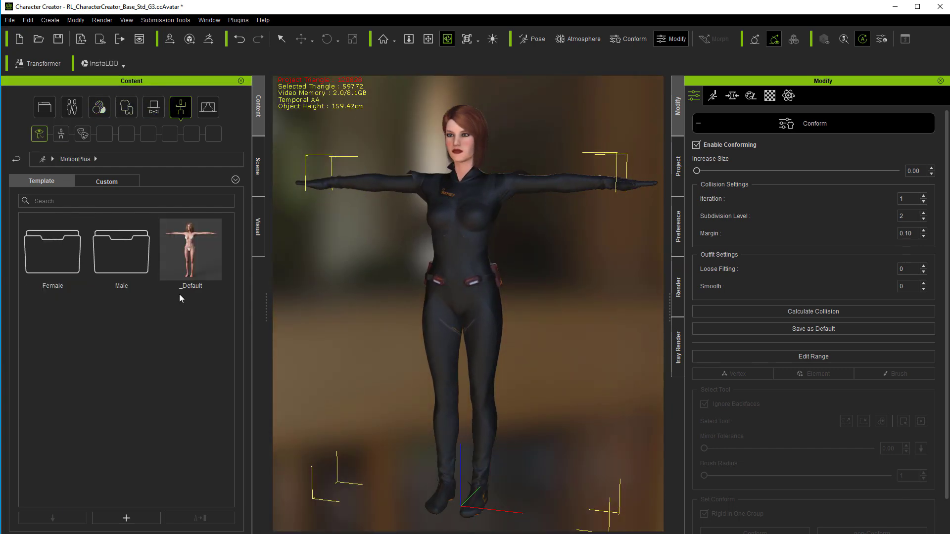
{"action": "left_click", "coordinate": [61, 135]}
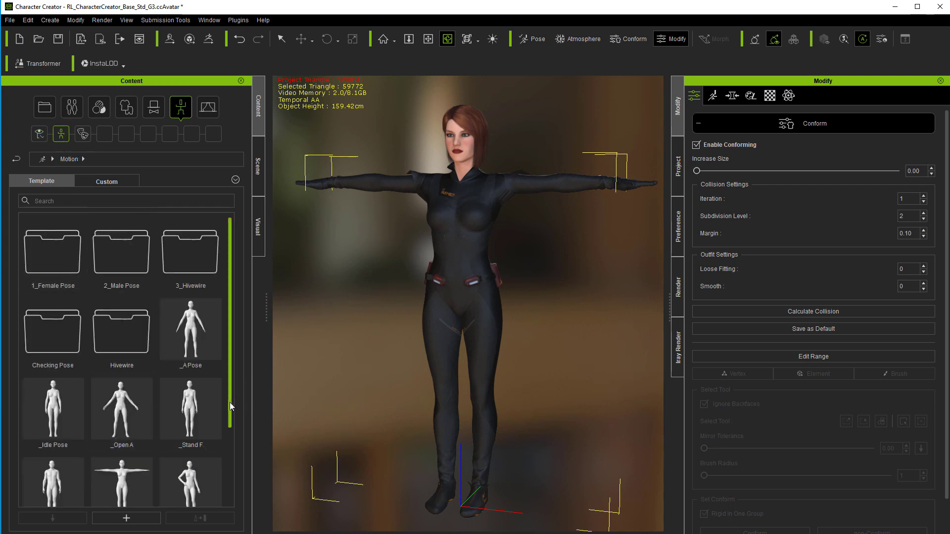
{"action": "scroll", "coordinate": [230, 400], "scroll_direction": "down", "scroll_amount": 2}
{"action": "double_click", "coordinate": [191, 418]}
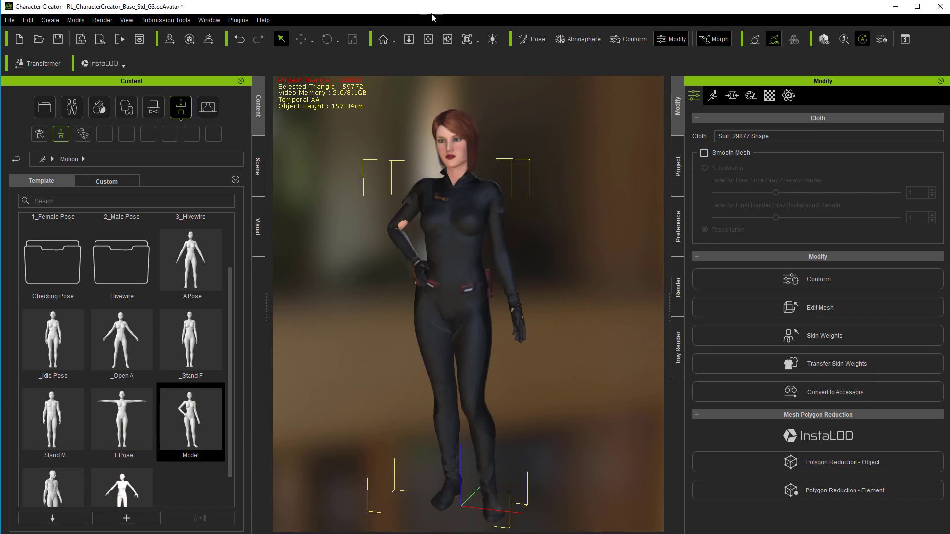
Hide the avatar's arm and leg skin under the suit by setting the Std_Skin_Arm and Std_Skin_Leg materials' opacity to 0.
{"action": "left_click", "coordinate": [447, 38]}
{"action": "left_click_drag", "start_coordinate": [562, 164], "coordinate": [396, 379]}
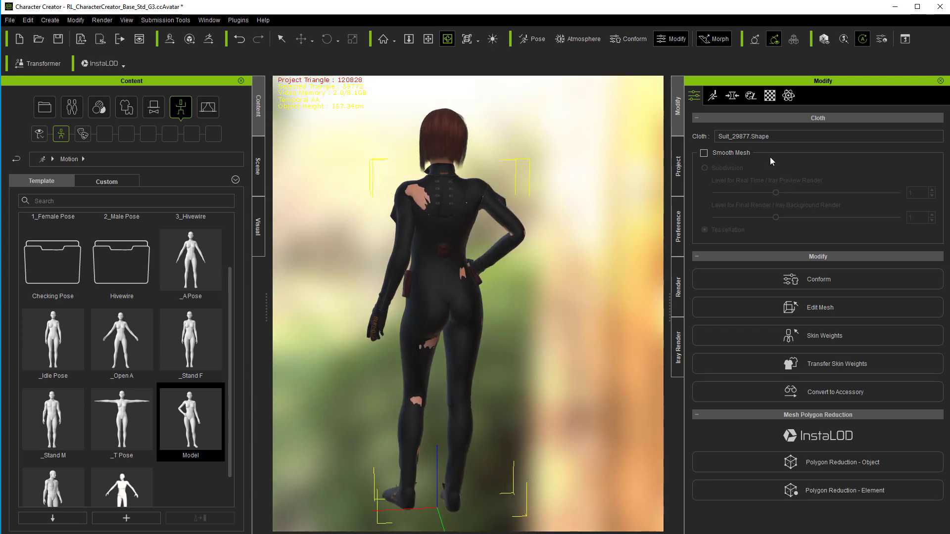
{"action": "left_click", "coordinate": [771, 95]}
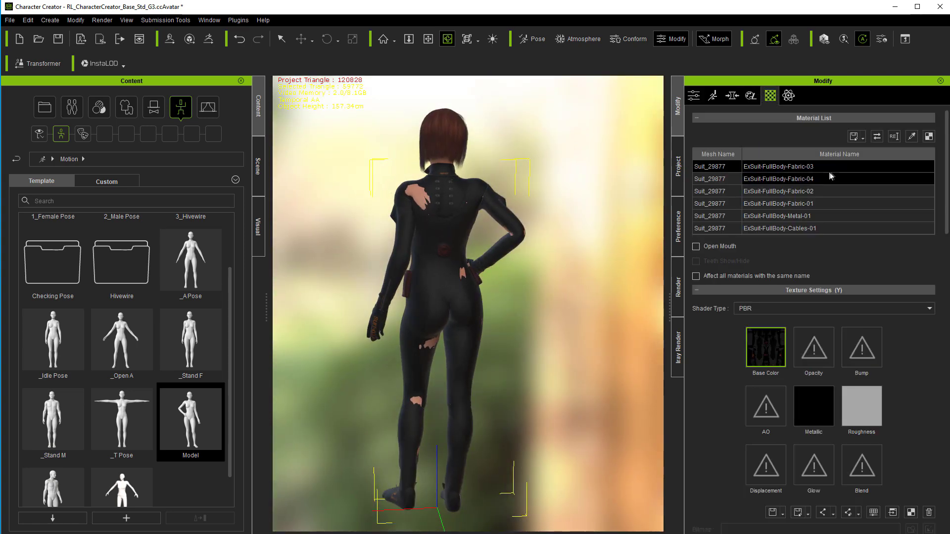
{"action": "left_click", "coordinate": [280, 45]}
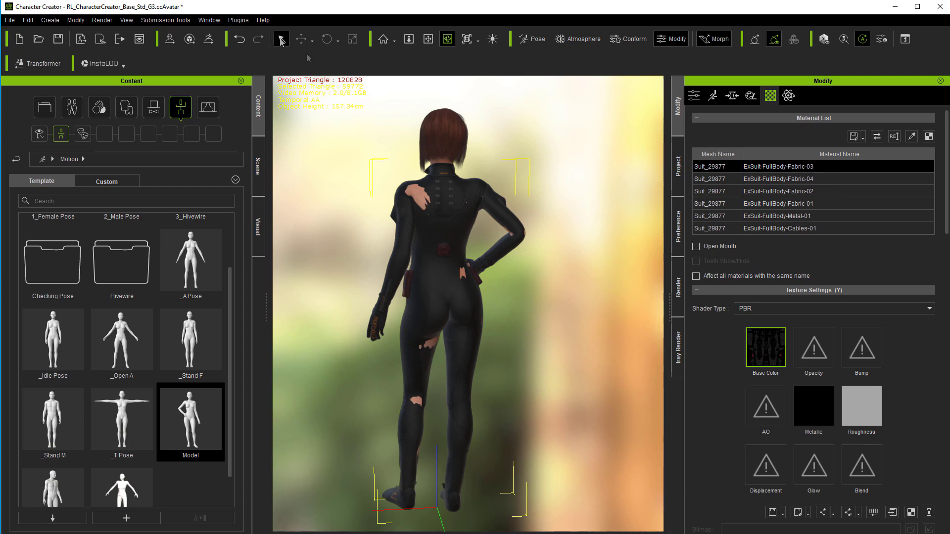
{"action": "left_click", "coordinate": [418, 202]}
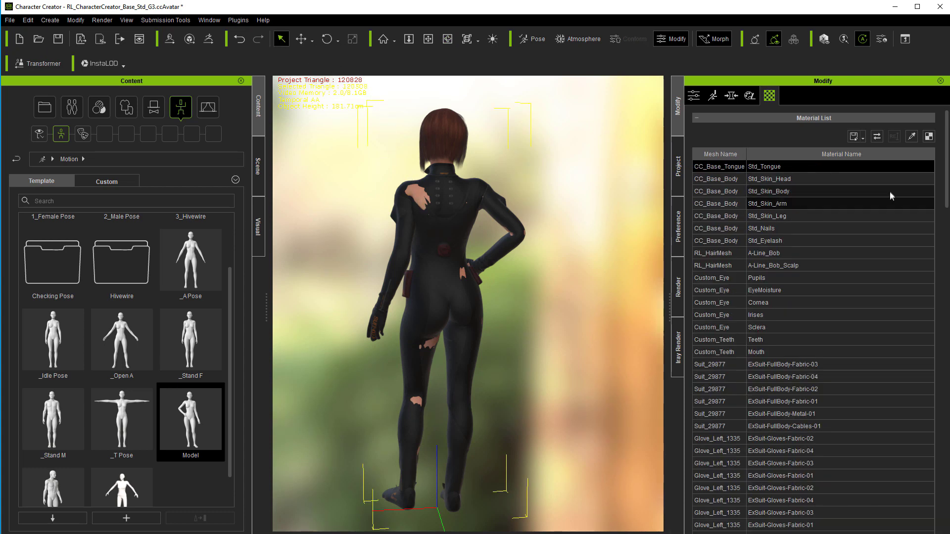
{"action": "scroll", "coordinate": [946, 189], "scroll_direction": "down", "scroll_amount": 1}
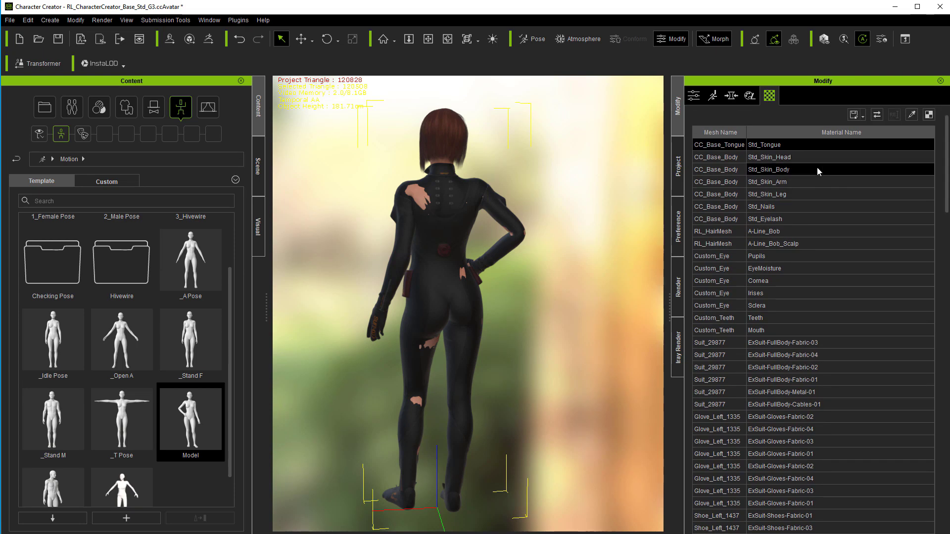
{"action": "left_click", "coordinate": [814, 181]}
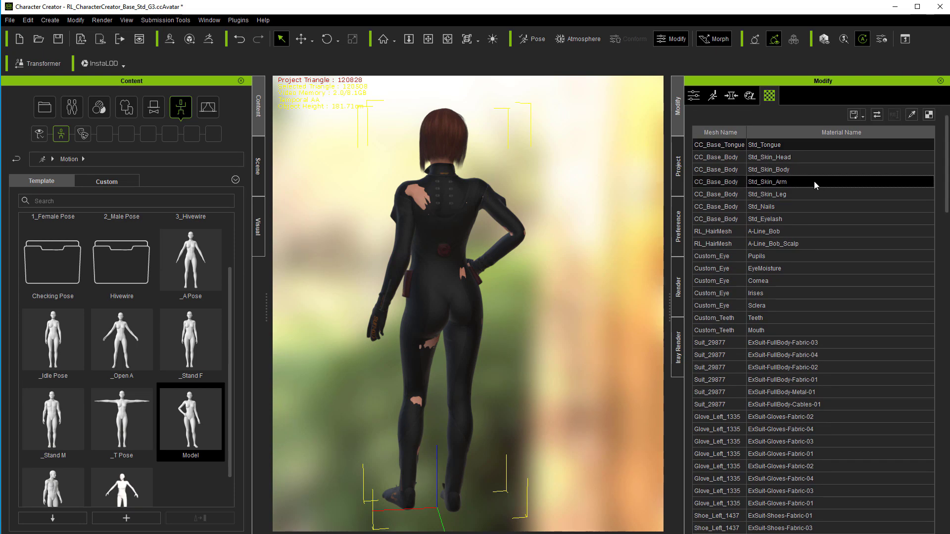
{"action": "left_click", "coordinate": [808, 194], "text": "ctrl"}
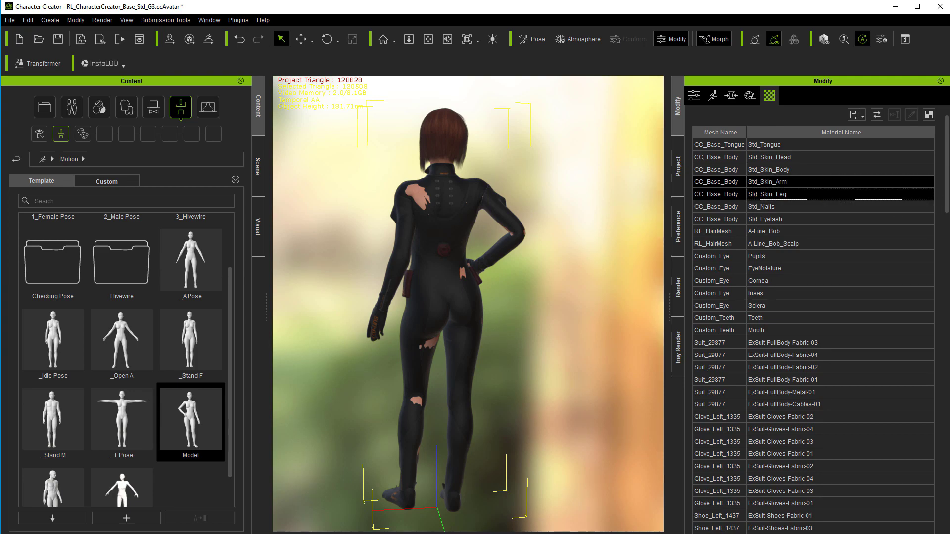
{"action": "scroll", "coordinate": [914, 403], "scroll_direction": "down", "scroll_amount": 10}
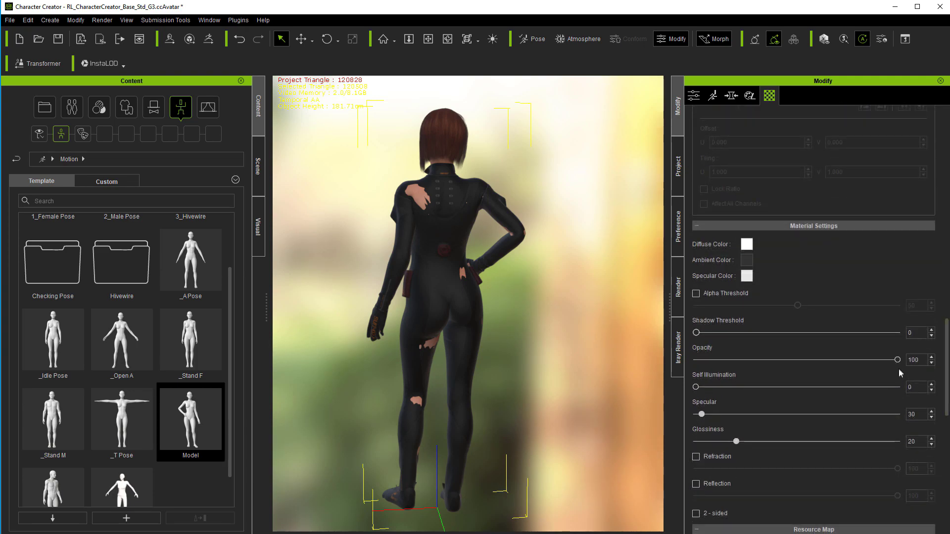
{"action": "left_click", "coordinate": [726, 360]}
{"action": "left_click_drag", "start_coordinate": [696, 361], "coordinate": [646, 359]}
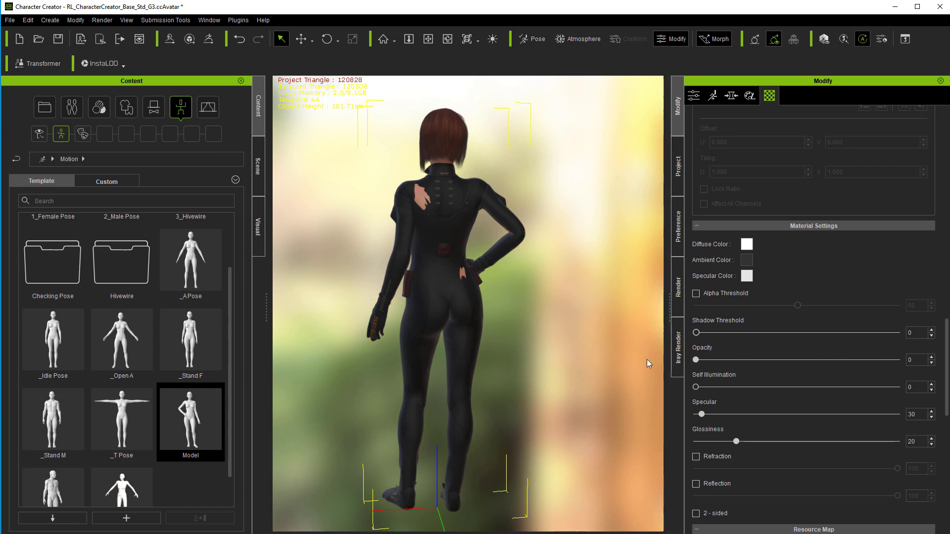
{"action": "left_click", "coordinate": [448, 39]}
{"action": "left_click_drag", "start_coordinate": [418, 91], "coordinate": [415, 272]}
{"action": "left_click_drag", "start_coordinate": [439, 324], "coordinate": [408, 264]}
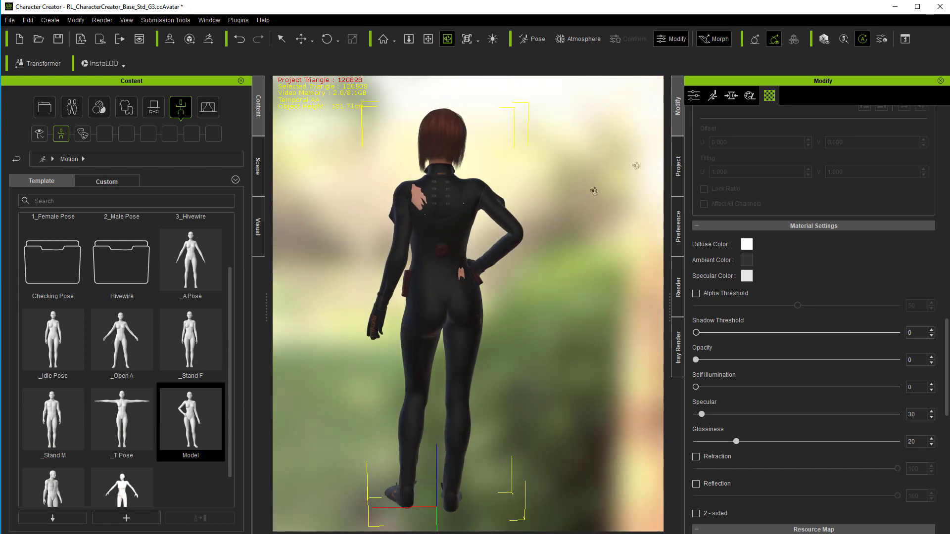
Set the suit's Conform Increase Size to 0.40 so the skin stops poking through at the back.
{"action": "left_click", "coordinate": [694, 97]}
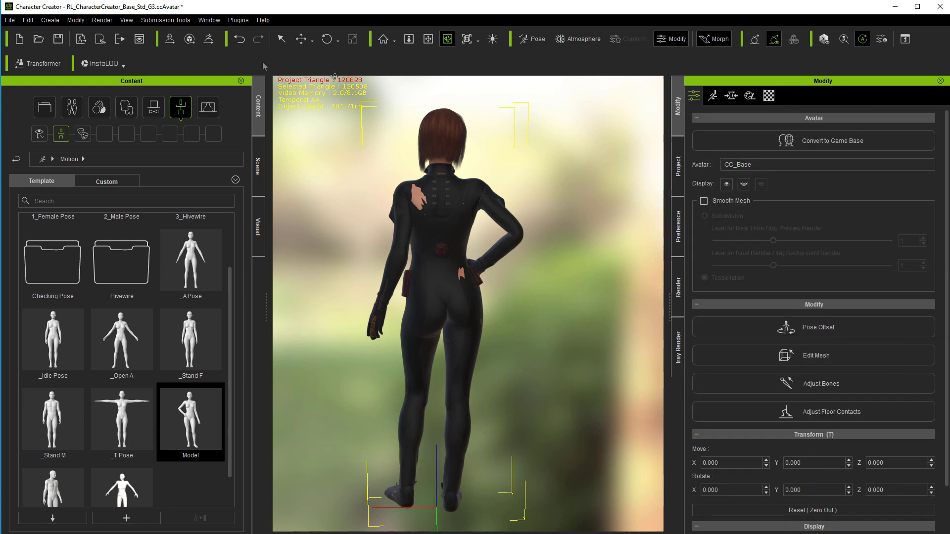
{"action": "left_click", "coordinate": [280, 39]}
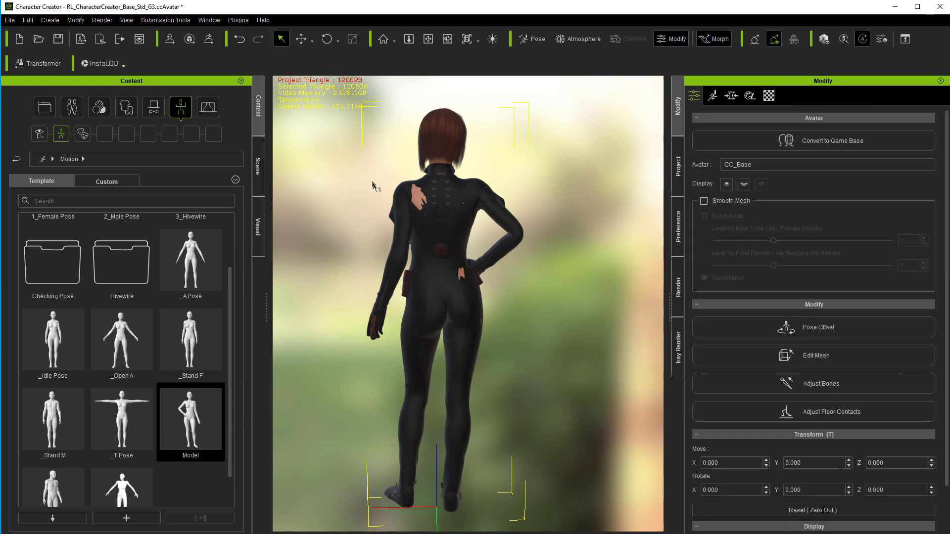
{"action": "left_click", "coordinate": [424, 237]}
{"action": "left_click", "coordinate": [738, 284]}
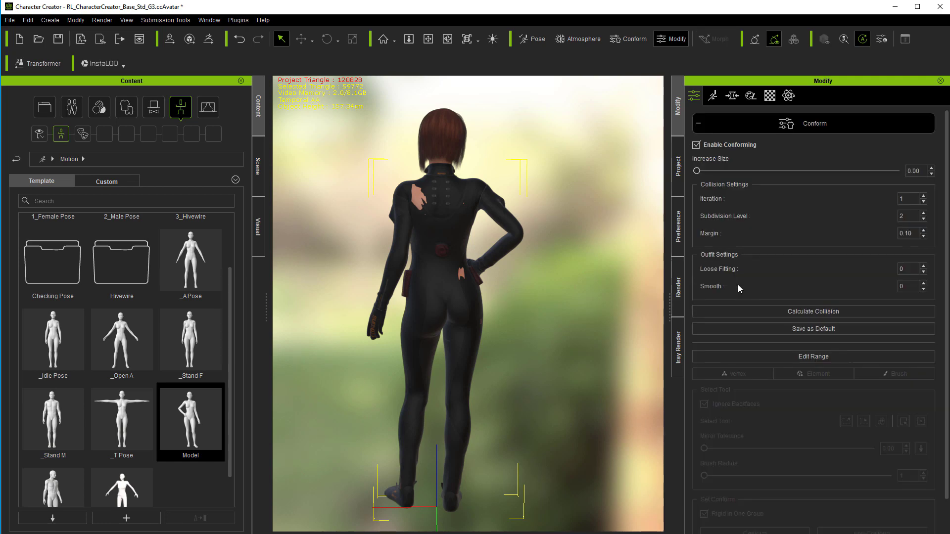
{"action": "left_click", "coordinate": [933, 168]}
{"action": "left_click", "coordinate": [933, 169]}
{"action": "left_click", "coordinate": [933, 168]}
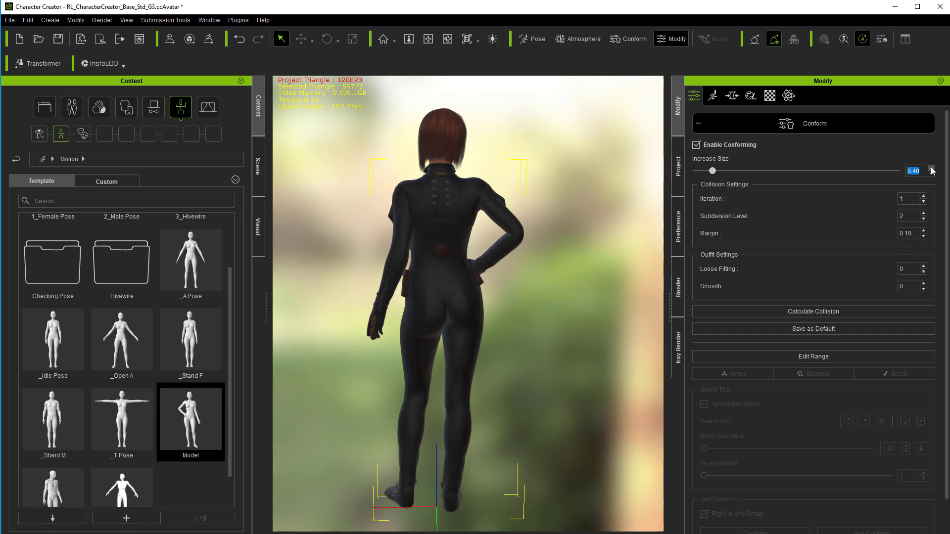
Apply the Standing_08 pose from the 1_Female Pose library to the avatar.
{"action": "left_click", "coordinate": [447, 39]}
{"action": "left_click_drag", "start_coordinate": [496, 161], "coordinate": [60, 255]}
{"action": "scroll", "coordinate": [75, 244], "scroll_direction": "up", "scroll_amount": 2}
{"action": "key", "text": "q"}
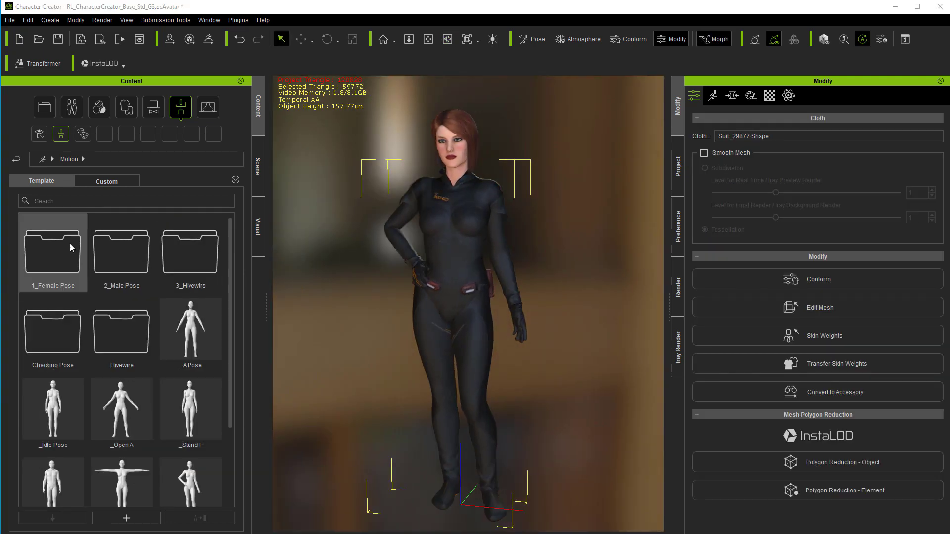
{"action": "double_click", "coordinate": [48, 253]}
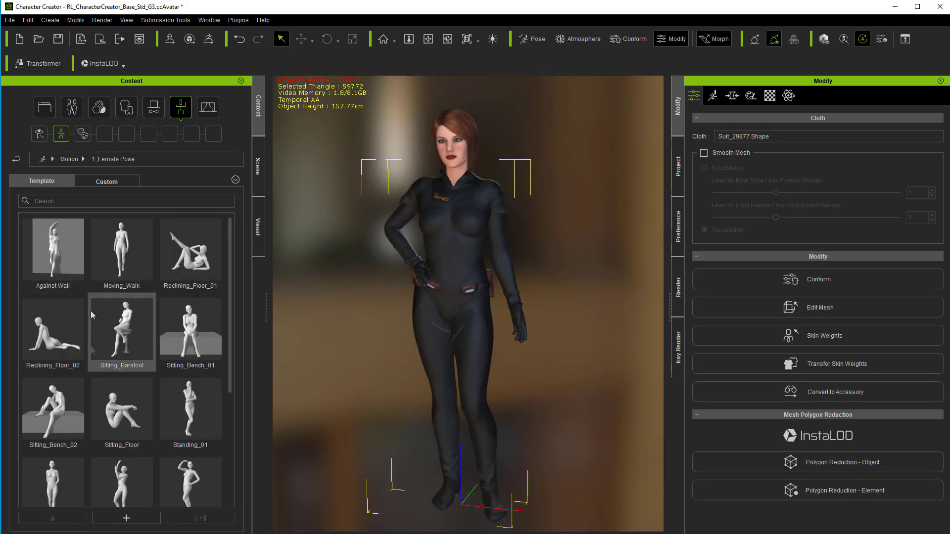
{"action": "scroll", "coordinate": [90, 346], "scroll_direction": "down", "scroll_amount": 5}
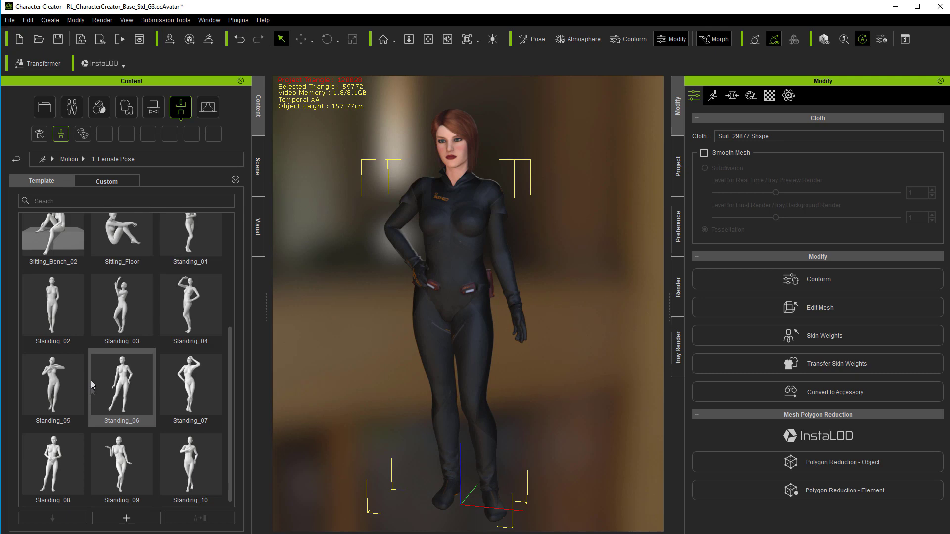
{"action": "double_click", "coordinate": [63, 469]}
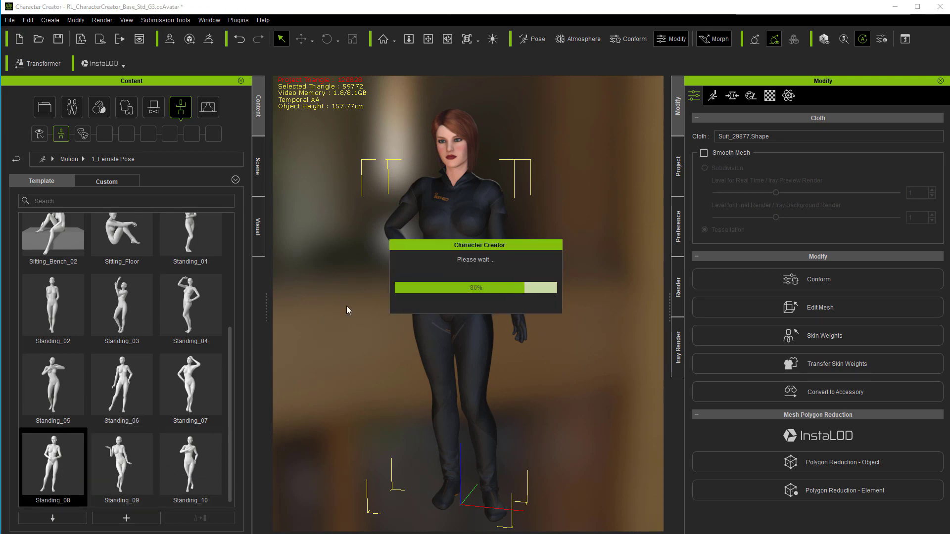
Edit the suit mesh by face, selecting a face beside the exposed skin on the upper back, with Soft Selection at radius 1.19.
{"action": "left_click", "coordinate": [447, 39]}
{"action": "left_click_drag", "start_coordinate": [495, 238], "coordinate": [425, 279]}
{"action": "scroll", "coordinate": [426, 280], "scroll_direction": "up", "scroll_amount": 5}
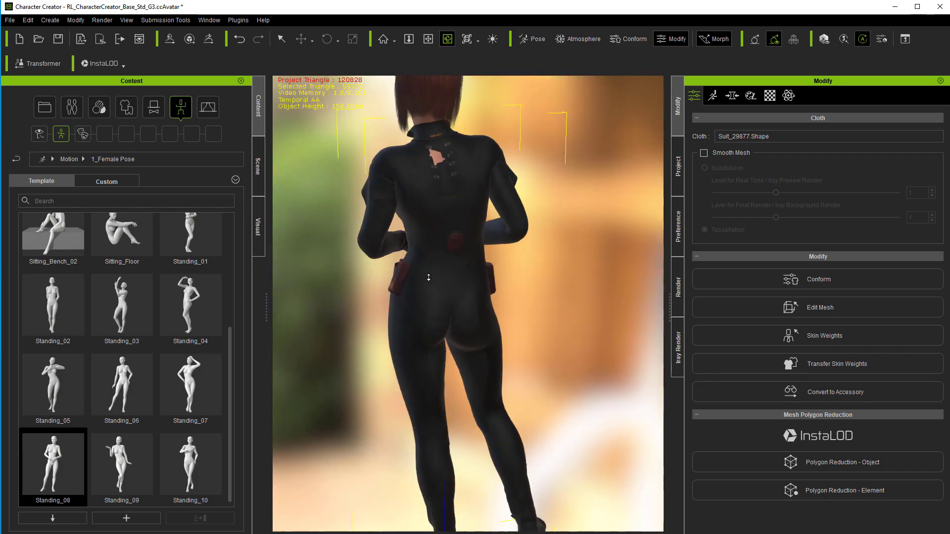
{"action": "left_click", "coordinate": [428, 38]}
{"action": "left_click_drag", "start_coordinate": [430, 142], "coordinate": [496, 322]}
{"action": "scroll", "coordinate": [447, 271], "scroll_direction": "up", "scroll_amount": 10}
{"action": "left_click", "coordinate": [820, 308]}
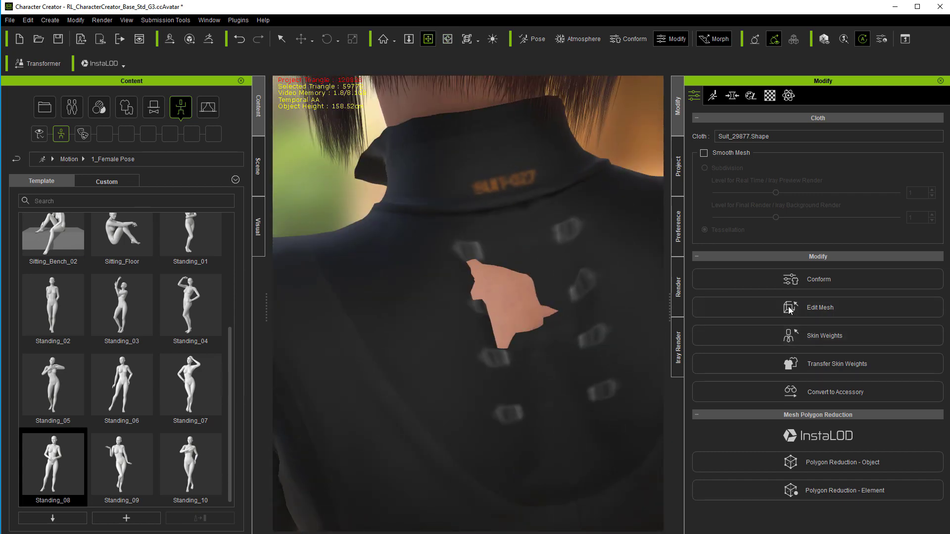
{"action": "left_click", "coordinate": [770, 151]}
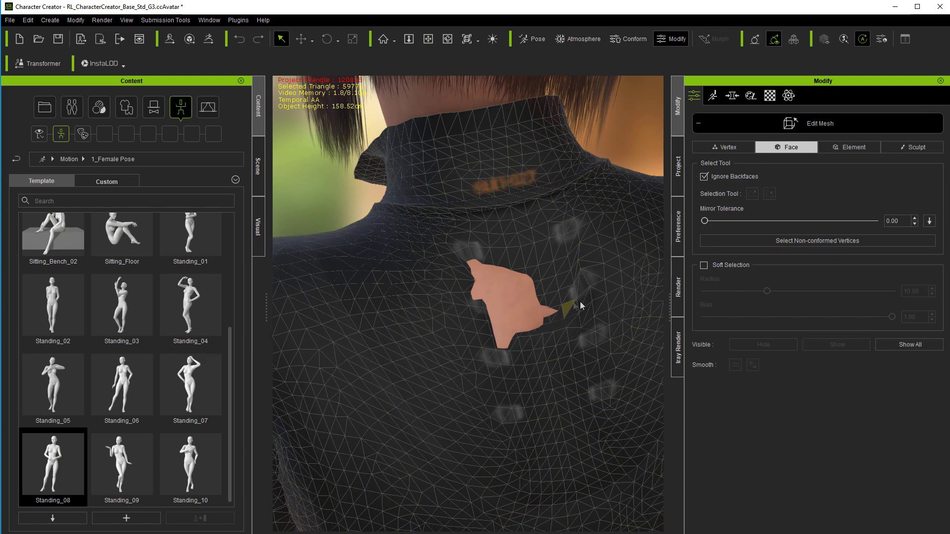
{"action": "left_click", "coordinate": [704, 266]}
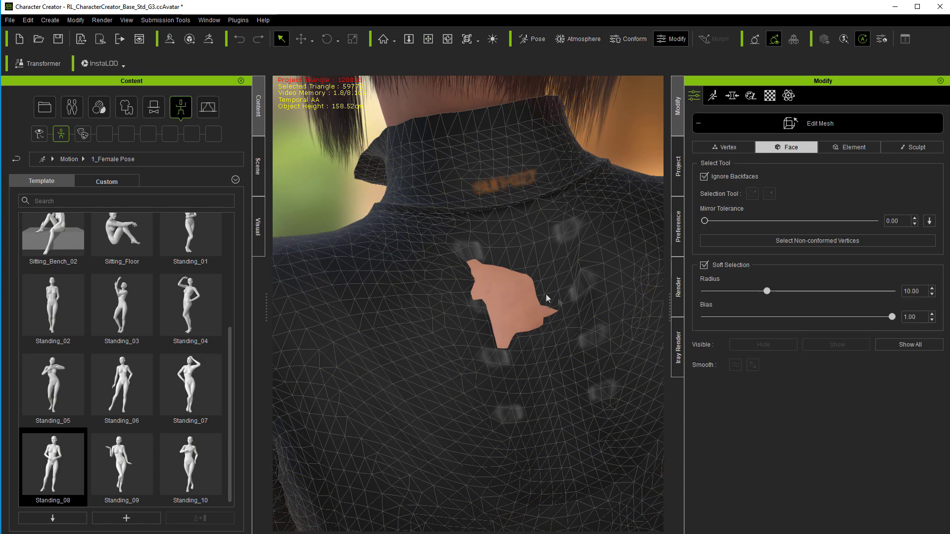
{"action": "left_click", "coordinate": [481, 282]}
{"action": "left_click_drag", "start_coordinate": [767, 291], "coordinate": [712, 296]}
Move the suit faces around the exposed patch on the upper back outward until they cover the skin, and finish mesh editing.
{"action": "left_click", "coordinate": [301, 39]}
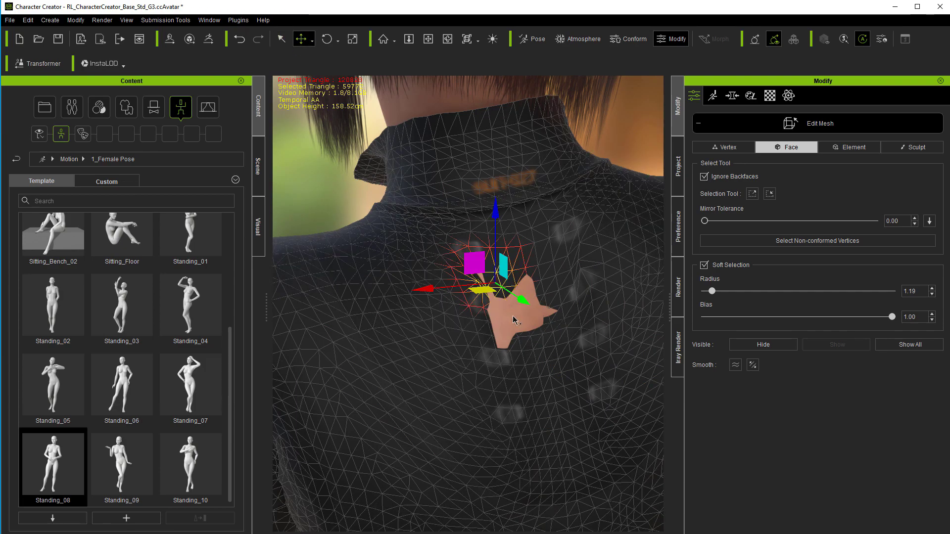
{"action": "left_click_drag", "start_coordinate": [525, 303], "coordinate": [564, 331]}
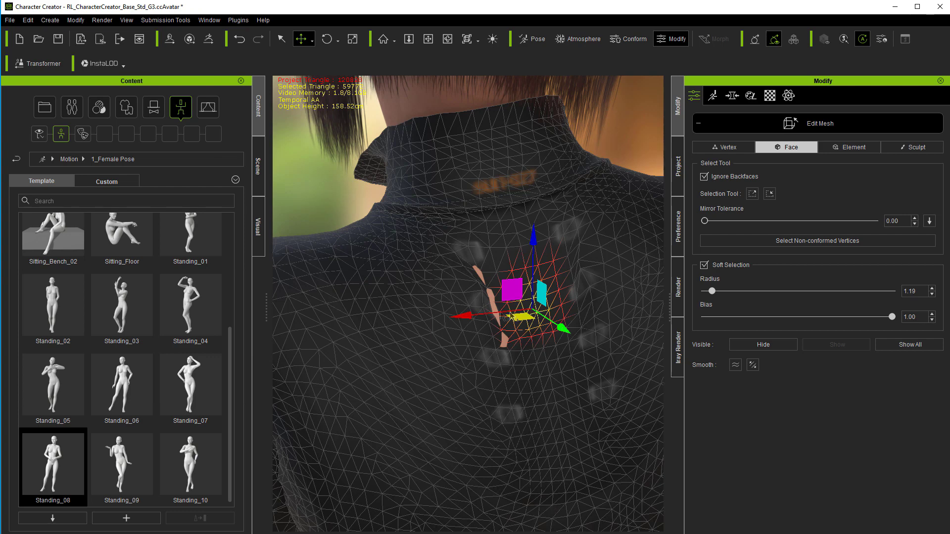
{"action": "left_click", "coordinate": [498, 311]}
{"action": "left_click_drag", "start_coordinate": [530, 340], "coordinate": [530, 333]}
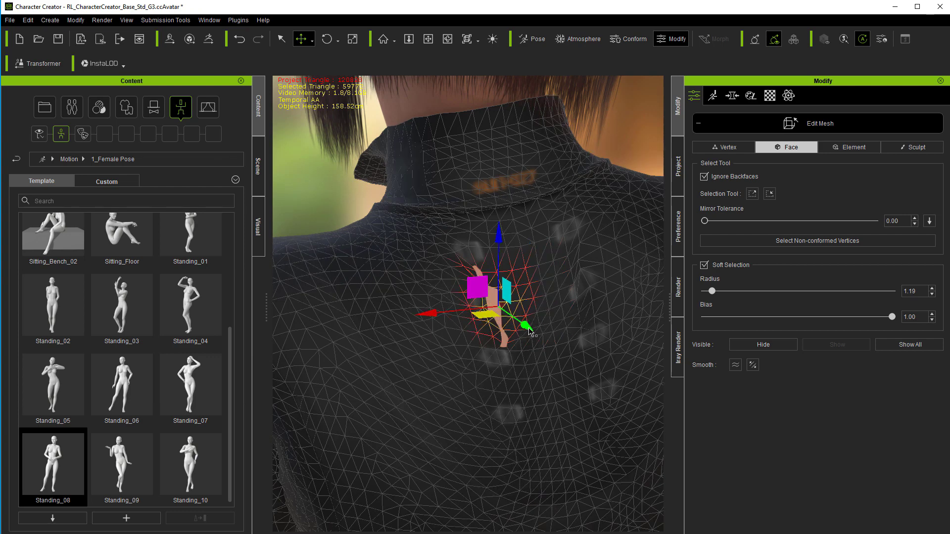
{"action": "left_click", "coordinate": [508, 348]}
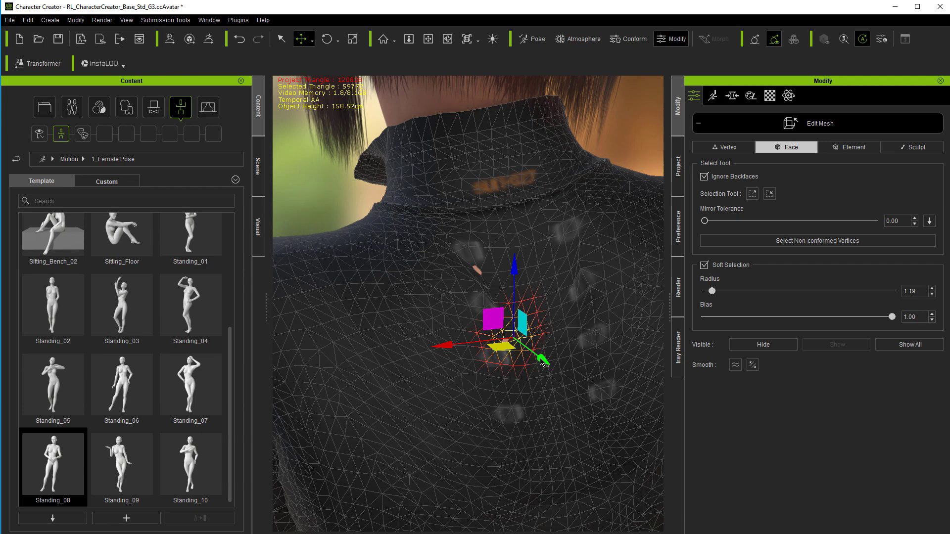
{"action": "left_click_drag", "start_coordinate": [544, 363], "coordinate": [543, 363]}
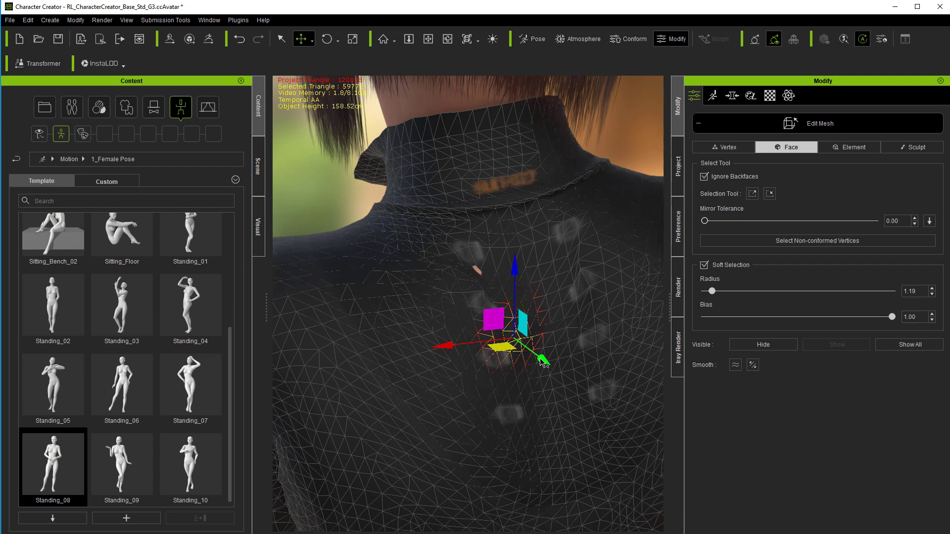
{"action": "left_click", "coordinate": [479, 271]}
{"action": "left_click_drag", "start_coordinate": [509, 273], "coordinate": [511, 275]}
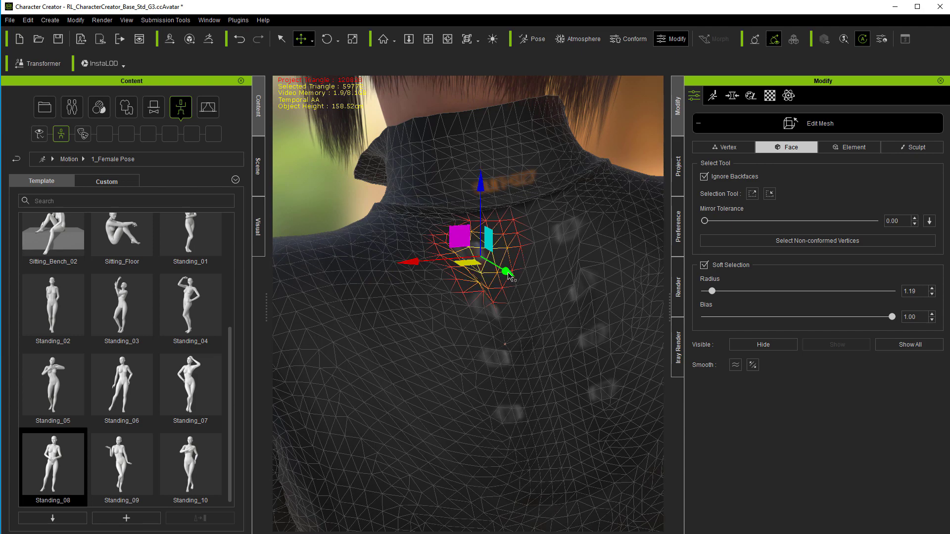
{"action": "left_click", "coordinate": [505, 347]}
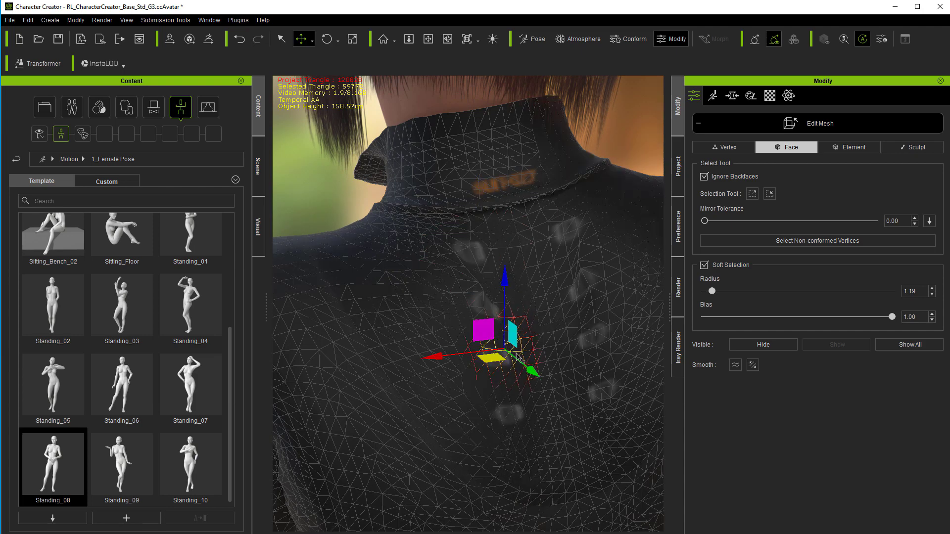
{"action": "left_click_drag", "start_coordinate": [526, 370], "coordinate": [530, 374]}
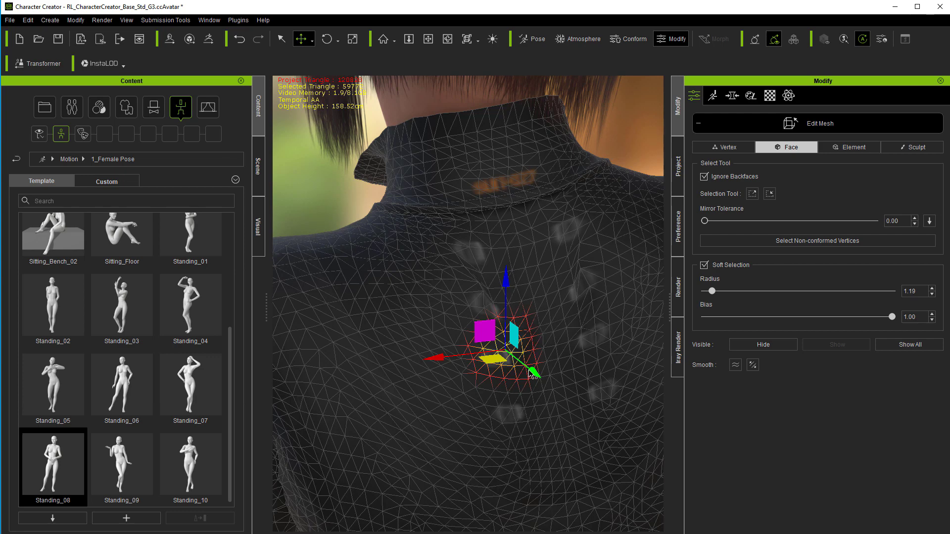
{"action": "left_click", "coordinate": [898, 148]}
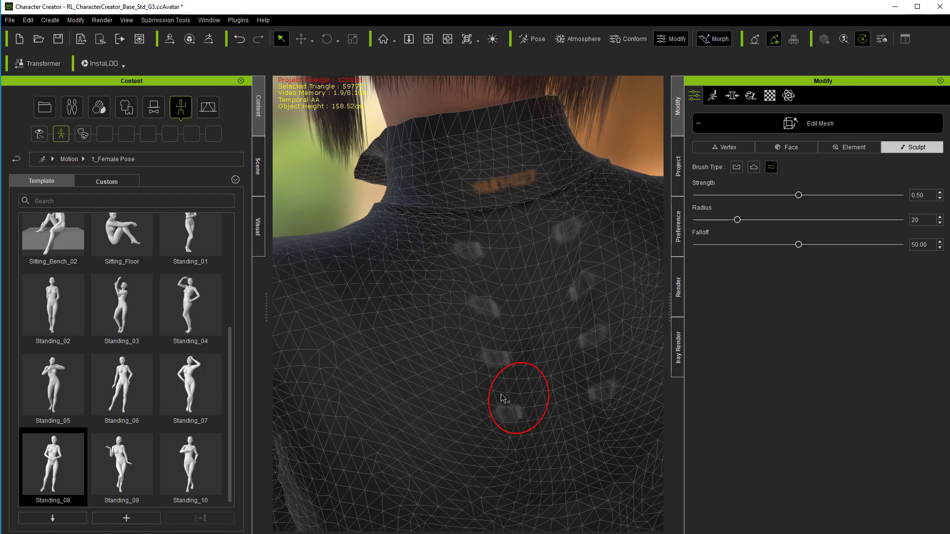
{"action": "left_click", "coordinate": [837, 123]}
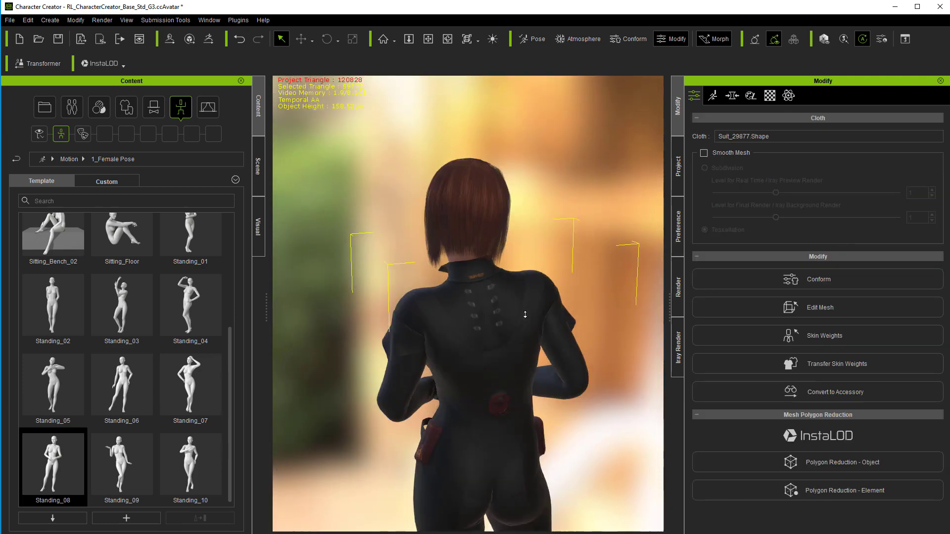
Examine the posed avatar from the front and sides for remaining skin showing through the suit.
{"action": "left_click", "coordinate": [447, 39]}
{"action": "left_click_drag", "start_coordinate": [475, 247], "coordinate": [555, 249]}
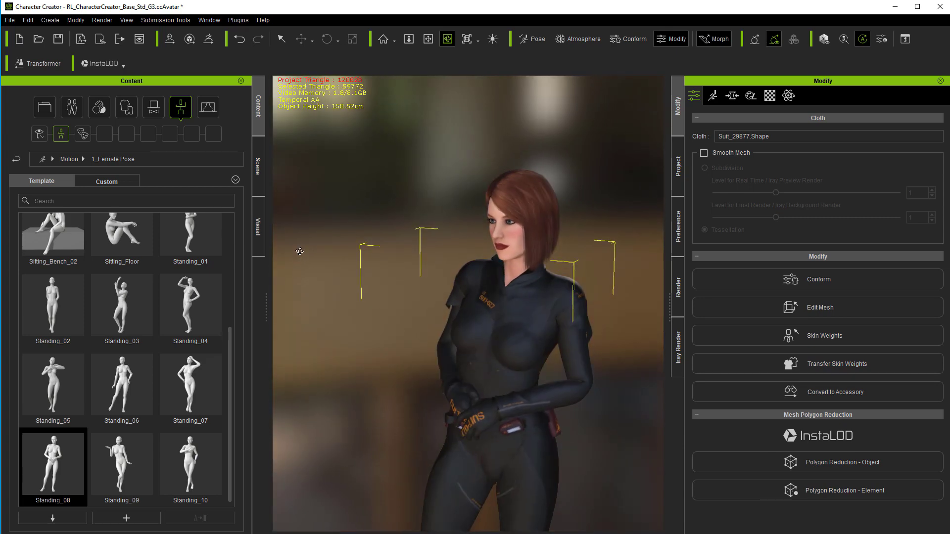
{"action": "left_click", "coordinate": [428, 39]}
{"action": "left_click_drag", "start_coordinate": [462, 229], "coordinate": [441, 175]}
{"action": "scroll", "coordinate": [441, 176], "scroll_direction": "down", "scroll_amount": 5}
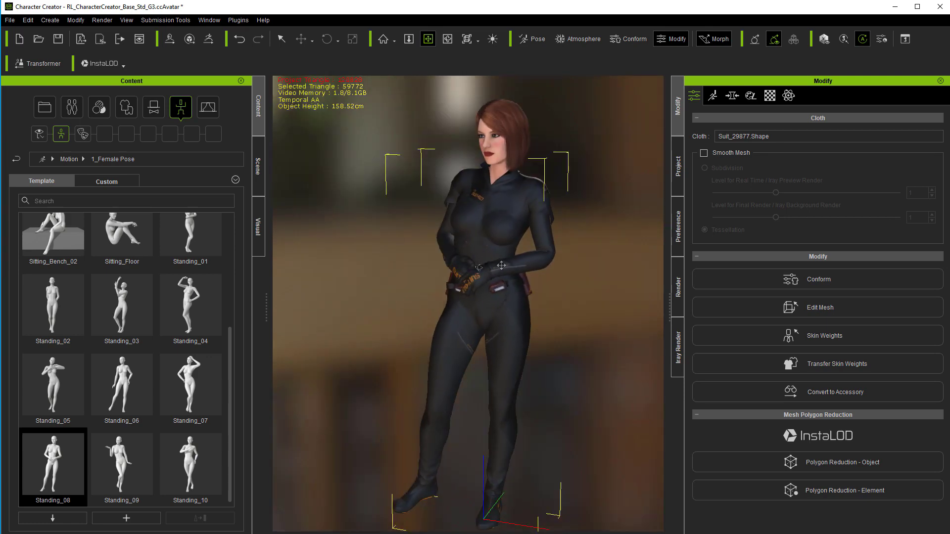
{"action": "mouse_move", "coordinate": [501, 265]}
{"action": "right_mouse_down"}
{"action": "mouse_move", "coordinate": [660, 244]}
{"action": "mouse_move", "coordinate": [418, 276]}
{"action": "mouse_move", "coordinate": [242, 274]}
{"action": "mouse_move", "coordinate": [420, 247]}
{"action": "mouse_move", "coordinate": [615, 257]}
{"action": "mouse_move", "coordinate": [493, 269]}
{"action": "right_mouse_up"}
{"action": "right_click_drag", "start_coordinate": [402, 276], "coordinate": [442, 279]}
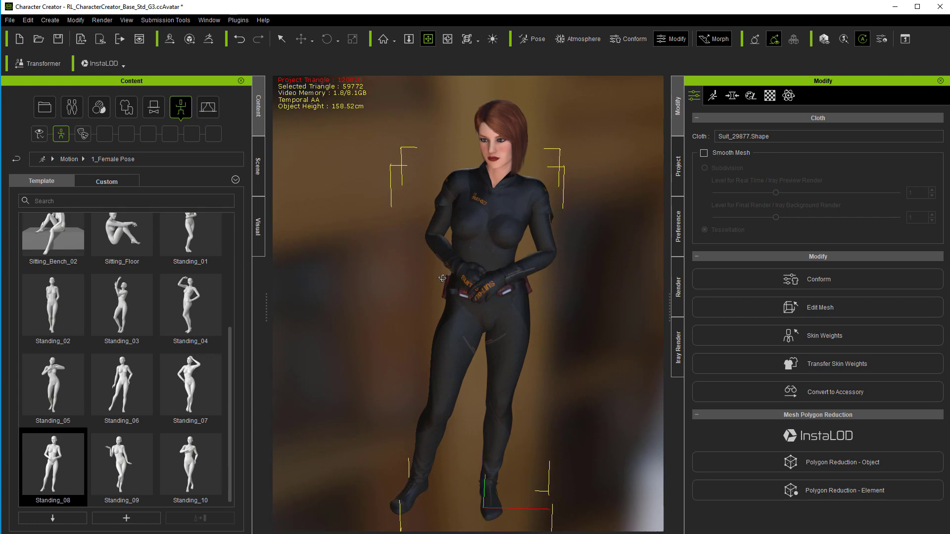
{"action": "right_click_drag", "start_coordinate": [472, 233], "coordinate": [454, 191]}
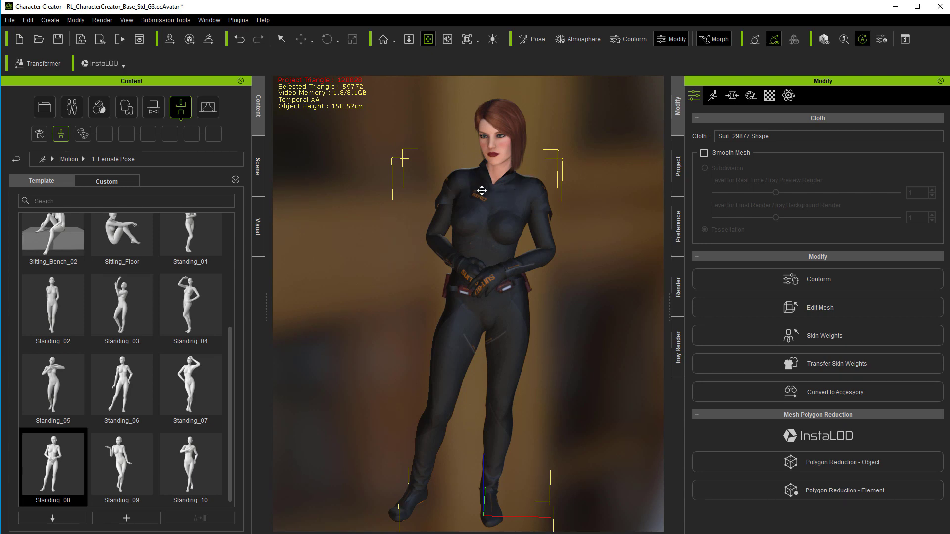
{"action": "right_click_drag", "start_coordinate": [543, 193], "coordinate": [425, 229]}
{"action": "right_click_drag", "start_coordinate": [506, 242], "coordinate": [484, 218]}
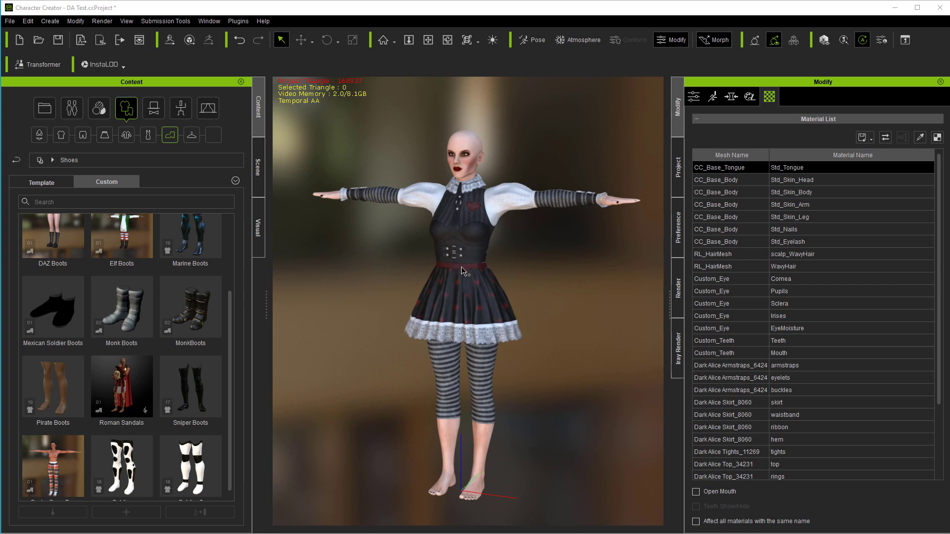
Add the DAZ Boots from the custom shoes library to the avatar in the Dark Alice outfit, and clear the selection.
{"action": "double_click", "coordinate": [59, 240]}
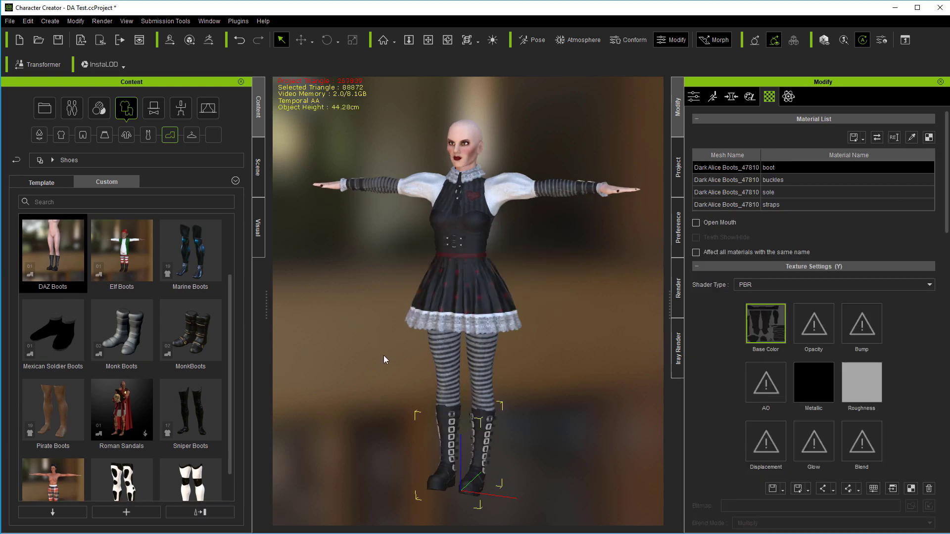
{"action": "left_click", "coordinate": [569, 377]}
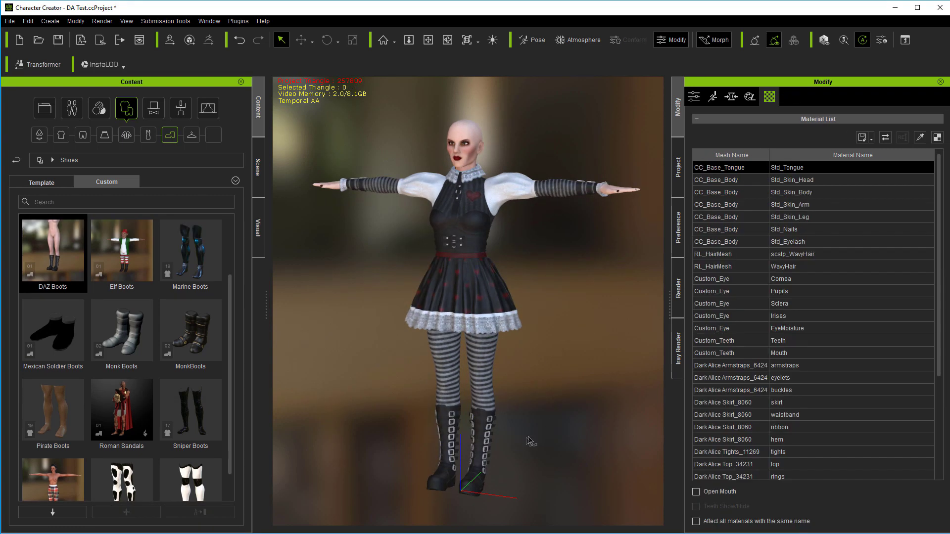